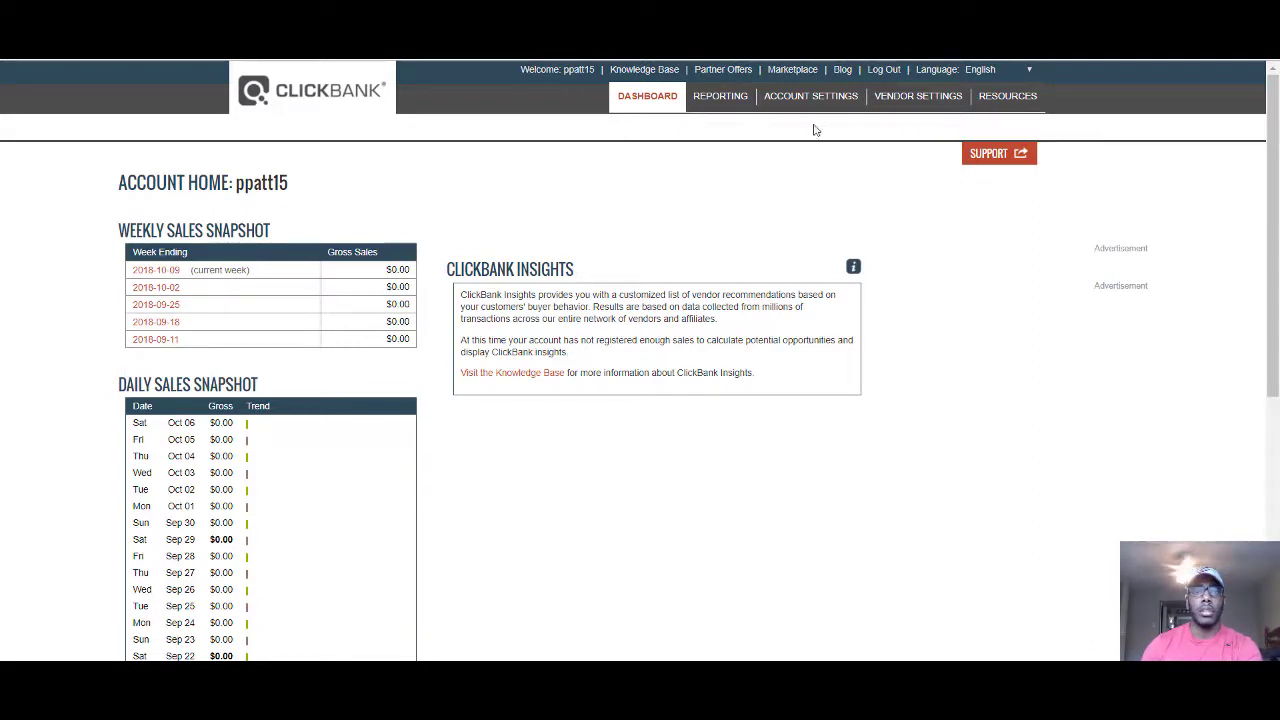
- Open the ClickBank Marketplace, look through the product categories, and list all products by running a search without a keyword
{"action": "left_click", "coordinate": [793, 72]}
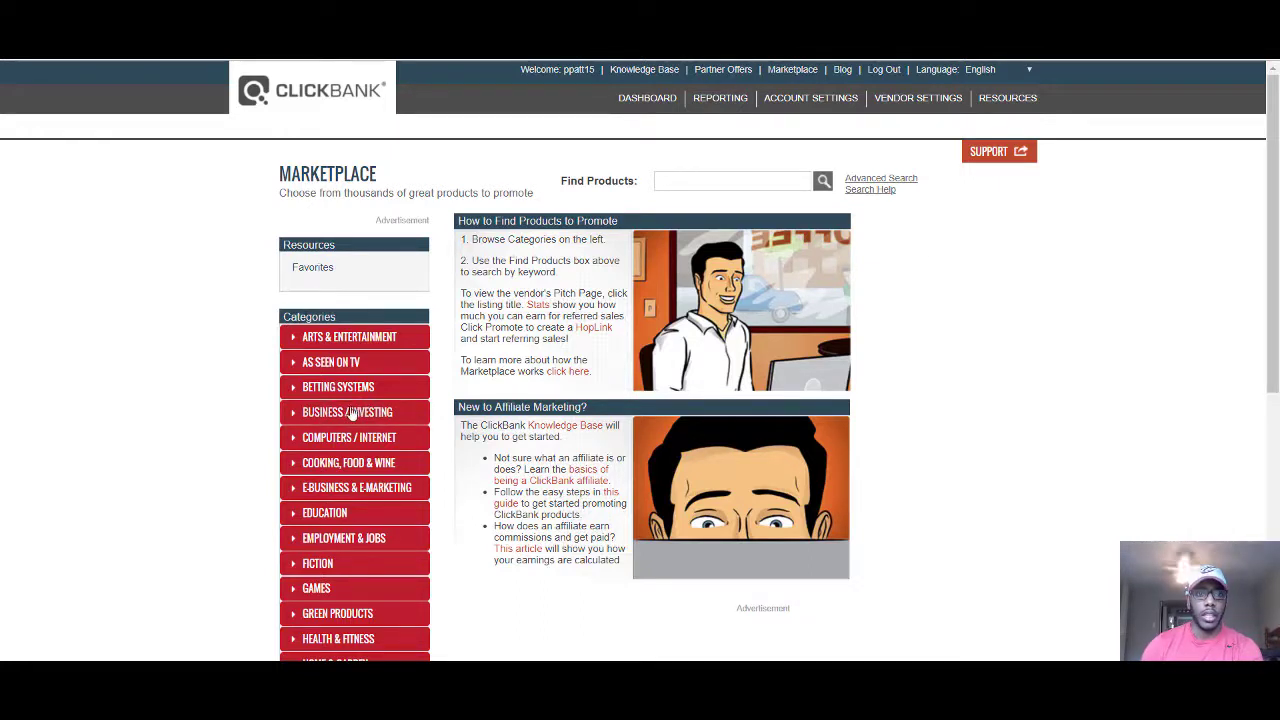
{"action": "scroll", "coordinate": [370, 400], "scroll_direction": "down", "scroll_amount": 1}
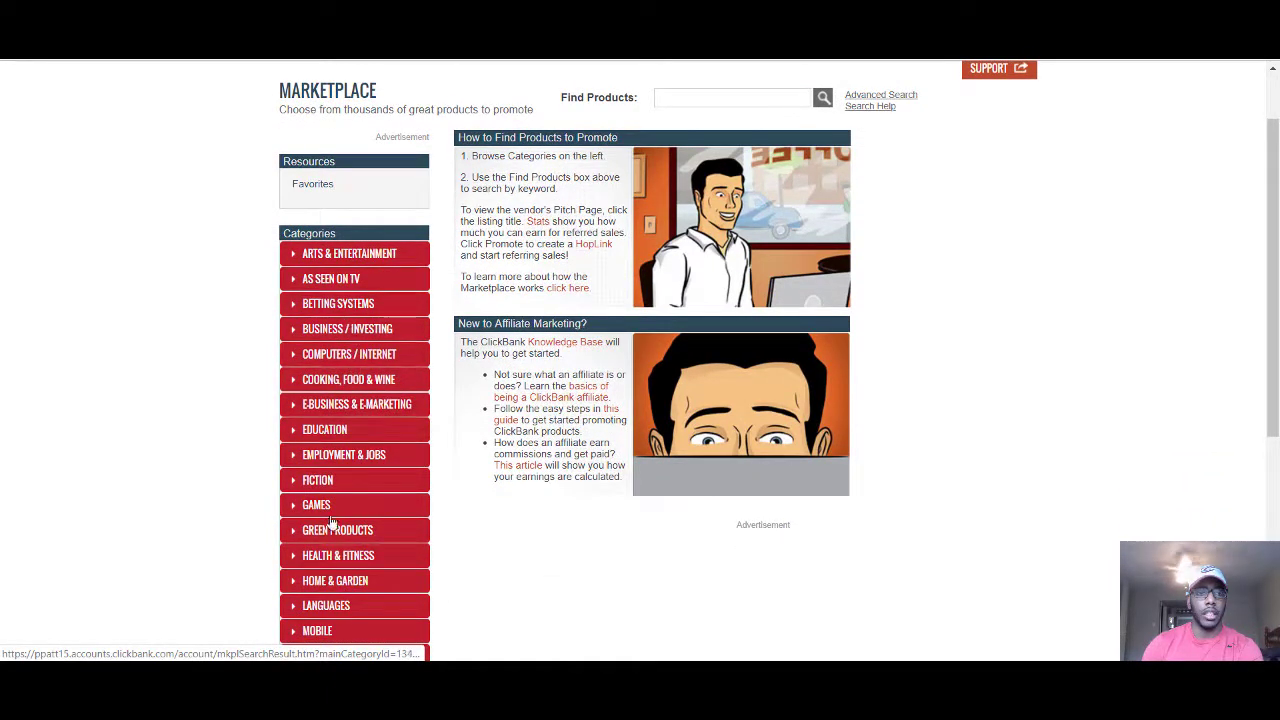
{"action": "scroll", "coordinate": [343, 420], "scroll_direction": "down", "scroll_amount": 3}
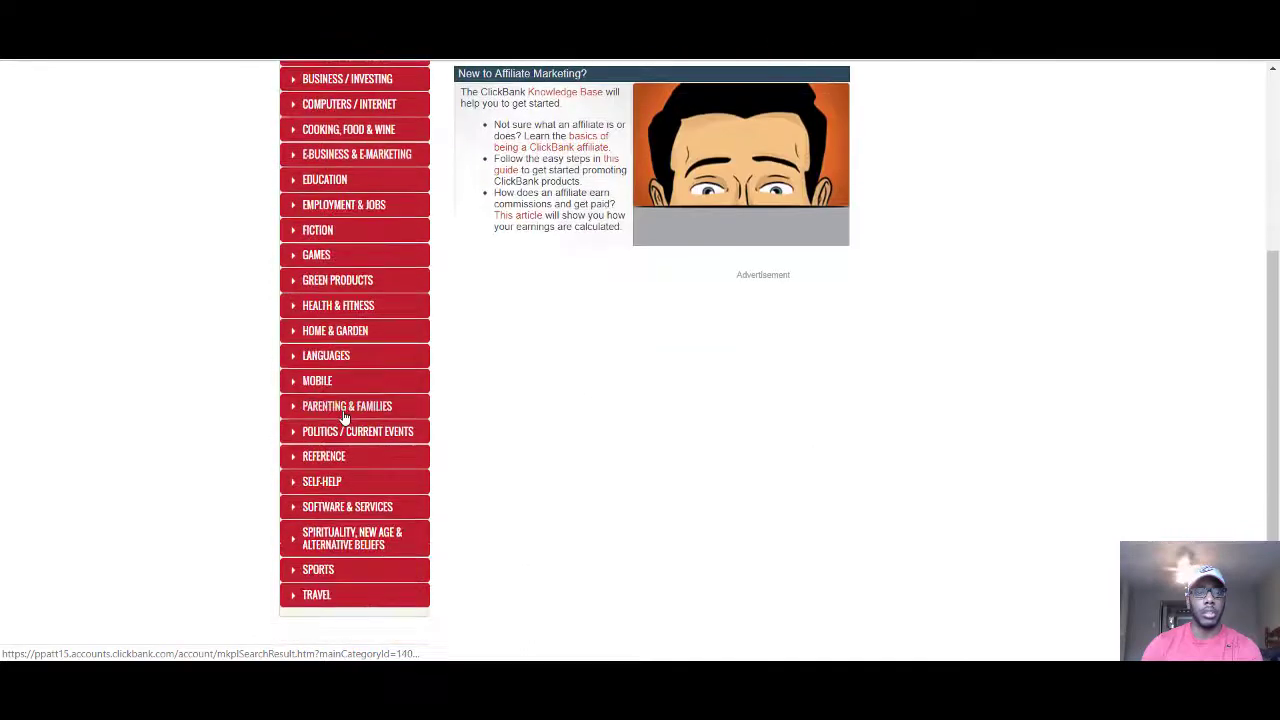
{"action": "scroll", "coordinate": [343, 418], "scroll_direction": "up", "scroll_amount": 4}
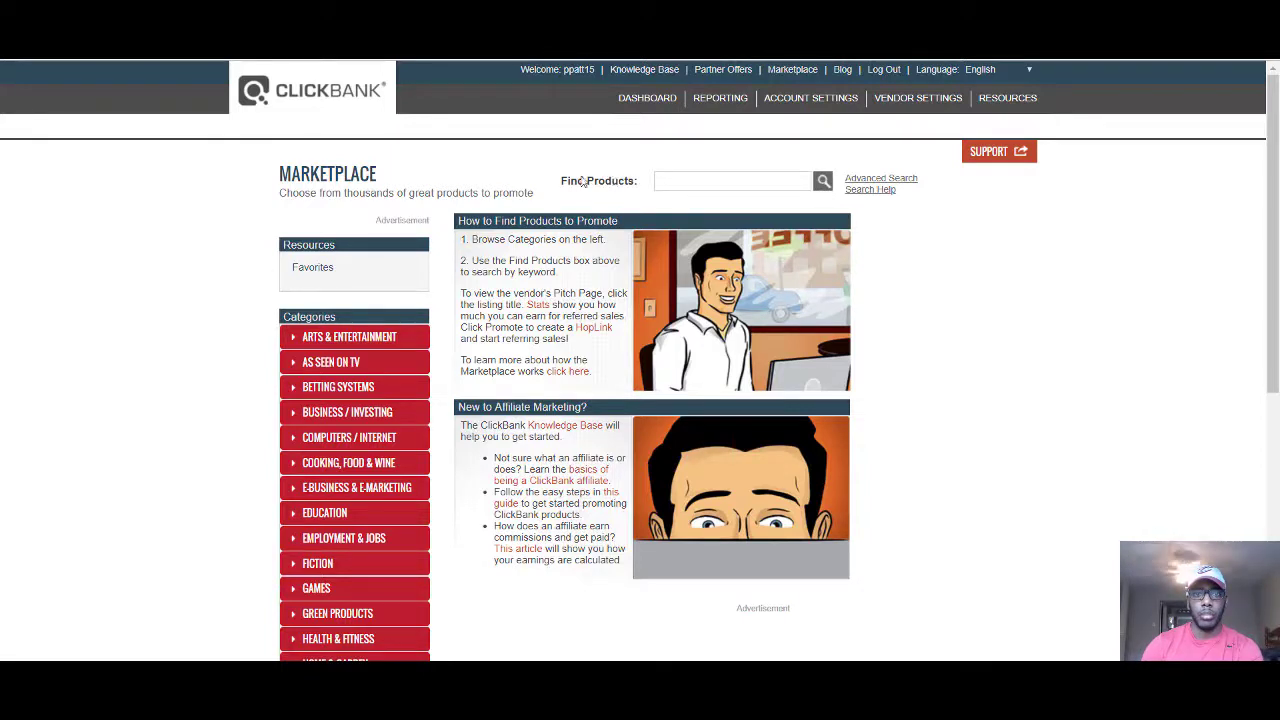
{"action": "left_click_drag", "start_coordinate": [563, 183], "coordinate": [640, 186]}
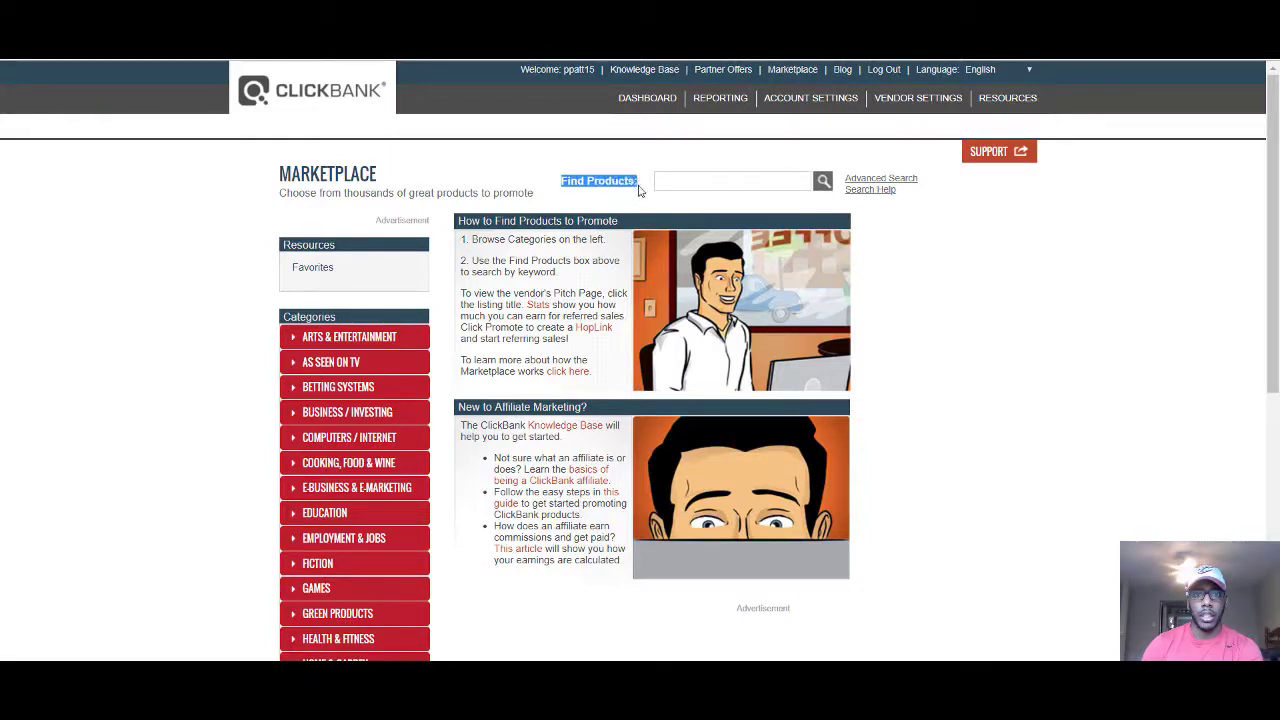
{"action": "left_click", "coordinate": [822, 186]}
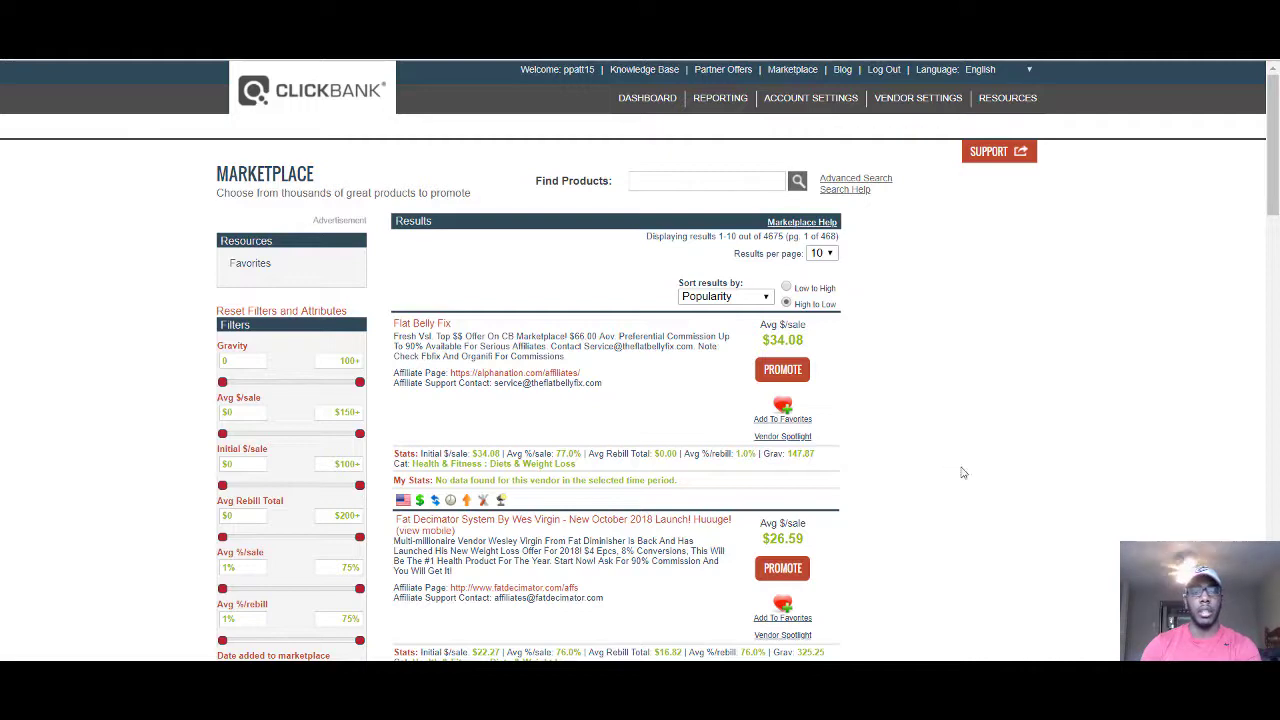
- Filter the marketplace results to products added between 2018-08-28 and 2018-10-06 and review the leading offers' stats
{"action": "scroll", "coordinate": [946, 445], "scroll_direction": "down", "scroll_amount": 5}
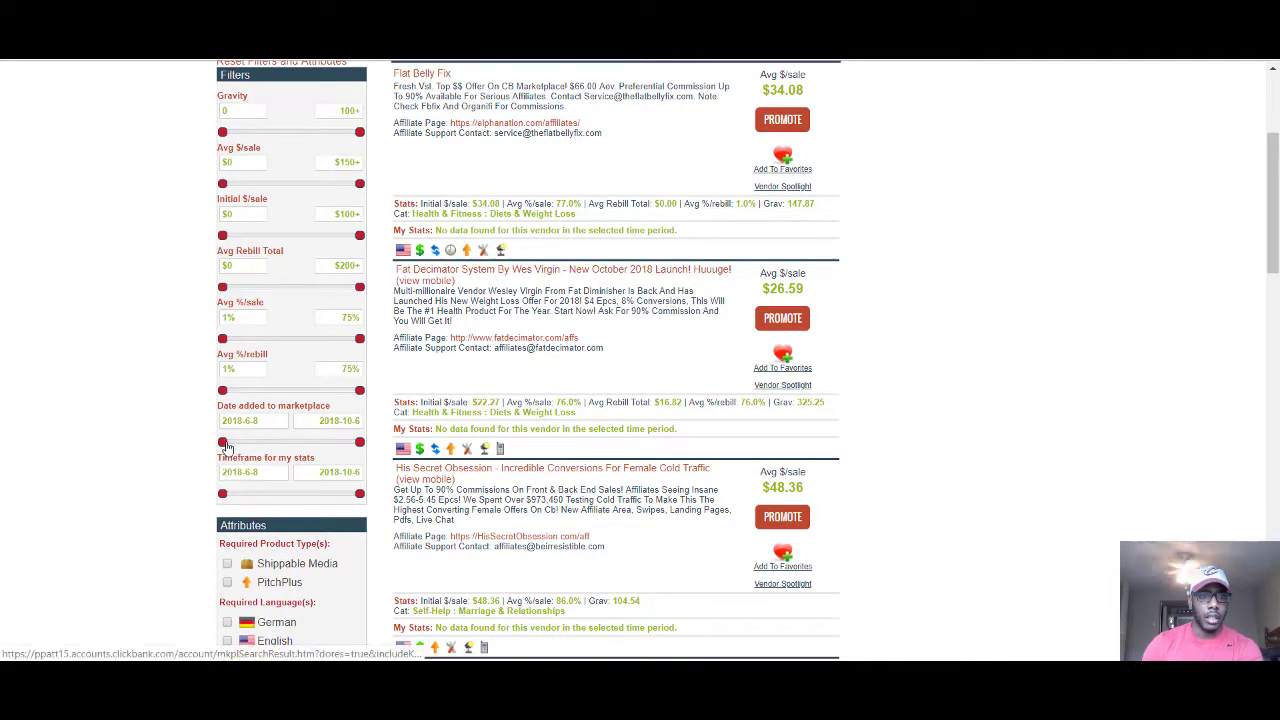
{"action": "left_click_drag", "start_coordinate": [228, 447], "coordinate": [323, 450]}
{"action": "left_click", "coordinate": [211, 442]}
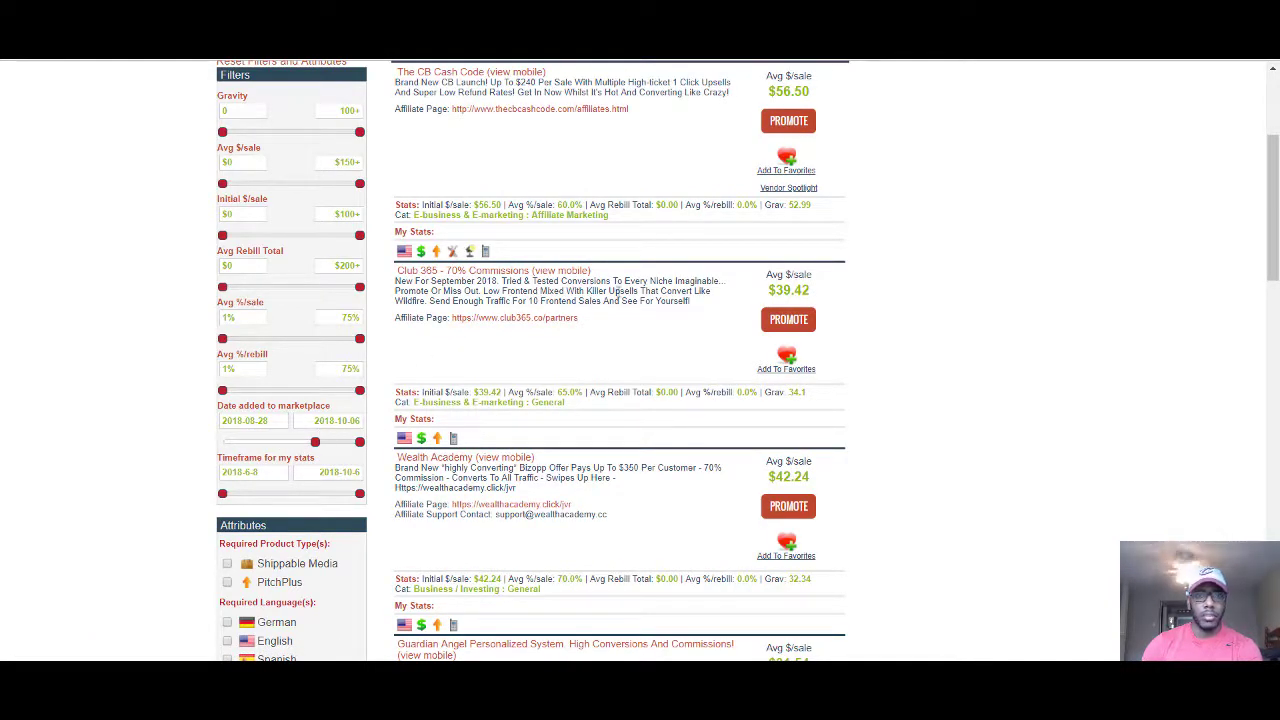
{"action": "scroll", "coordinate": [738, 242], "scroll_direction": "up", "scroll_amount": 2}
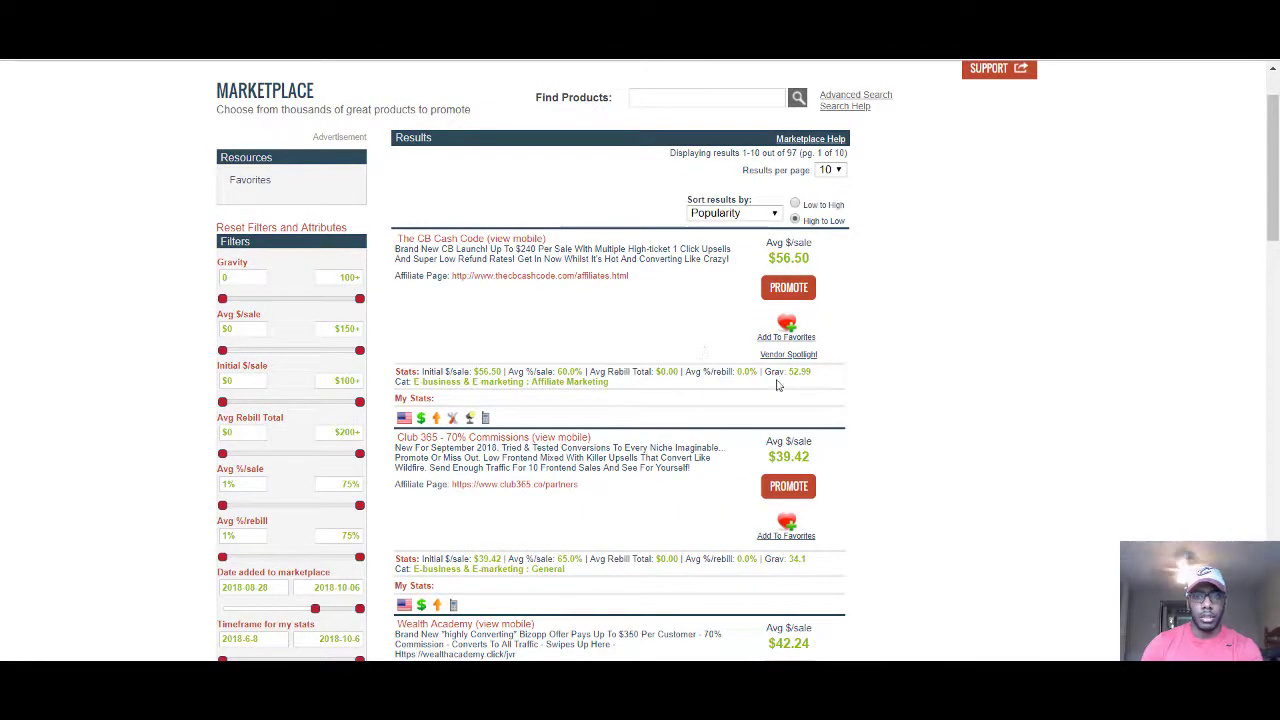
{"action": "scroll", "coordinate": [839, 429], "scroll_direction": "down", "scroll_amount": 1}
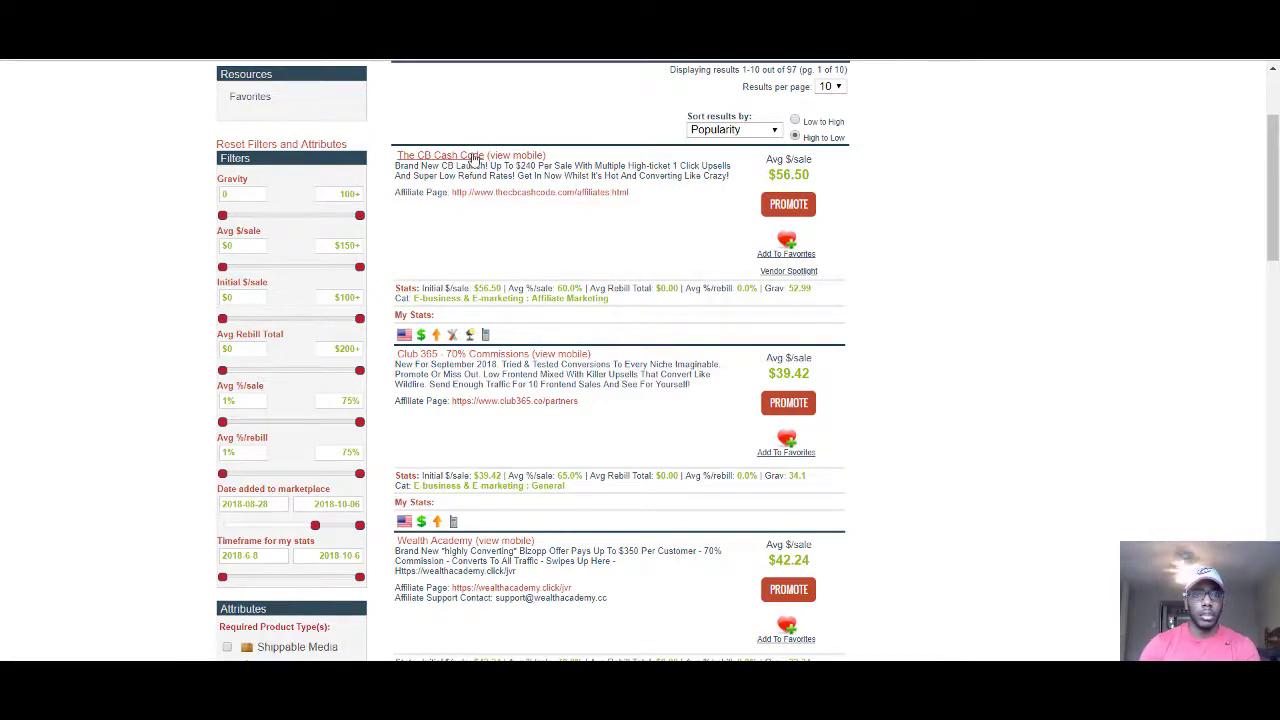
- Examine the sales page of The CB Cash Code offer
{"action": "key", "text": "ctrl+Tab"}
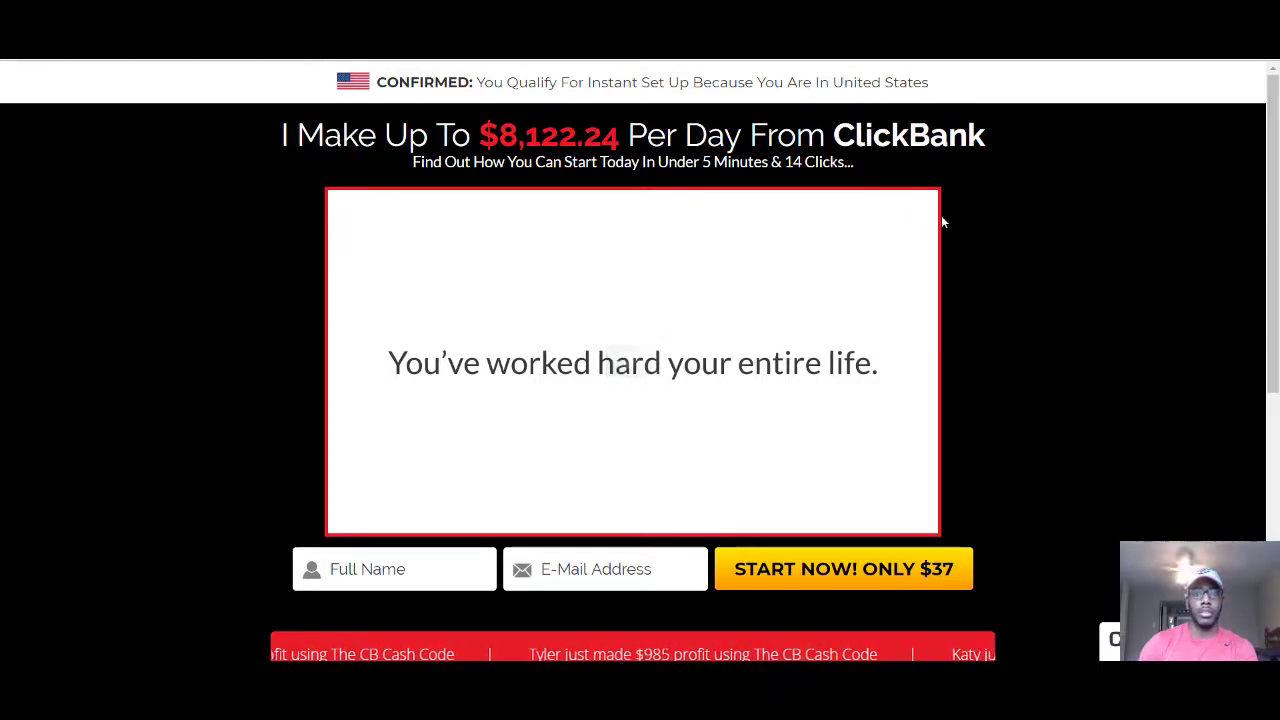
{"action": "scroll", "coordinate": [981, 204], "scroll_direction": "down", "scroll_amount": 2}
{"action": "scroll", "coordinate": [981, 206], "scroll_direction": "up", "scroll_amount": 2}
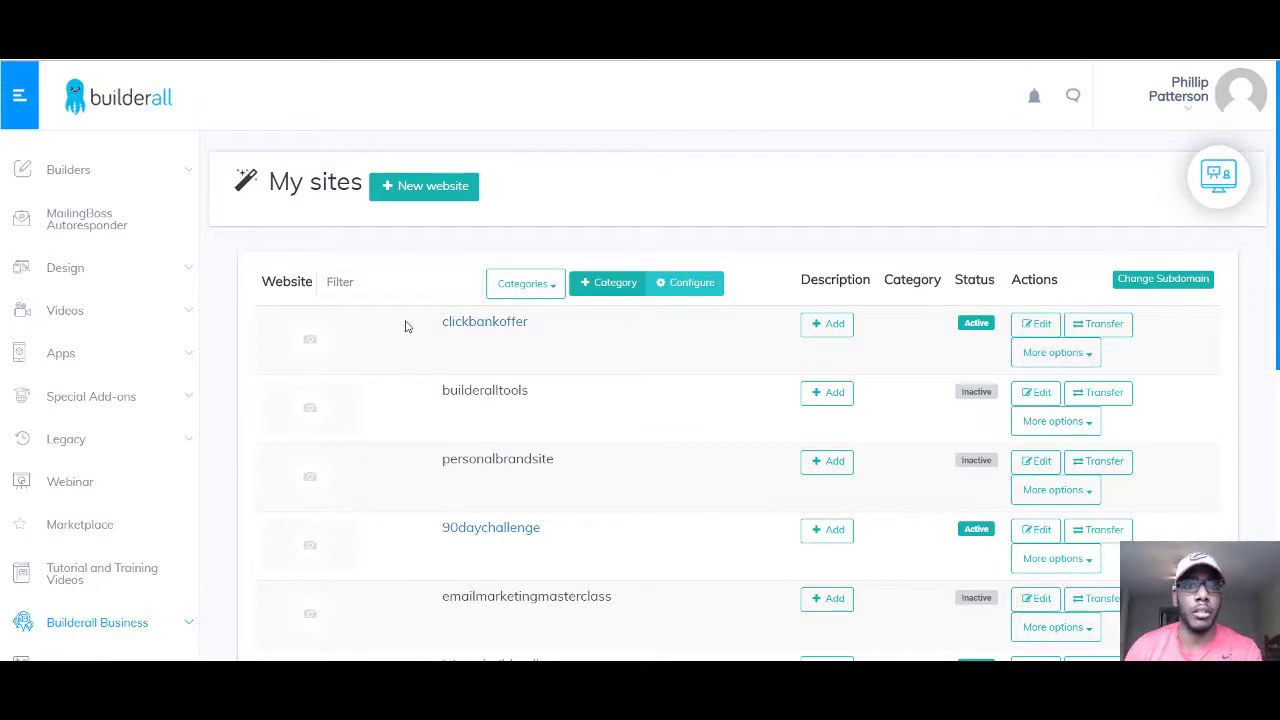
- Switch to Builderall, open the clickbankoffer site in the pixel-perfect editor, and display its Home 1 page
{"action": "left_click", "coordinate": [184, 176]}
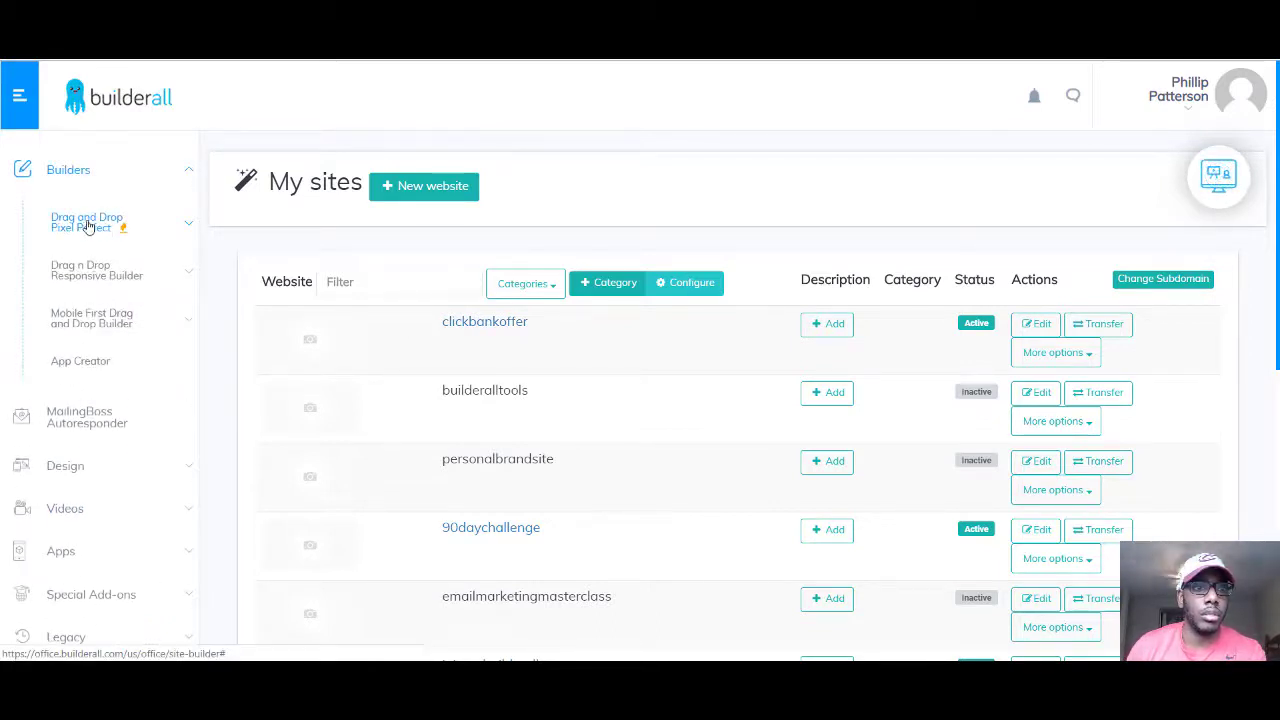
{"action": "left_click", "coordinate": [187, 229]}
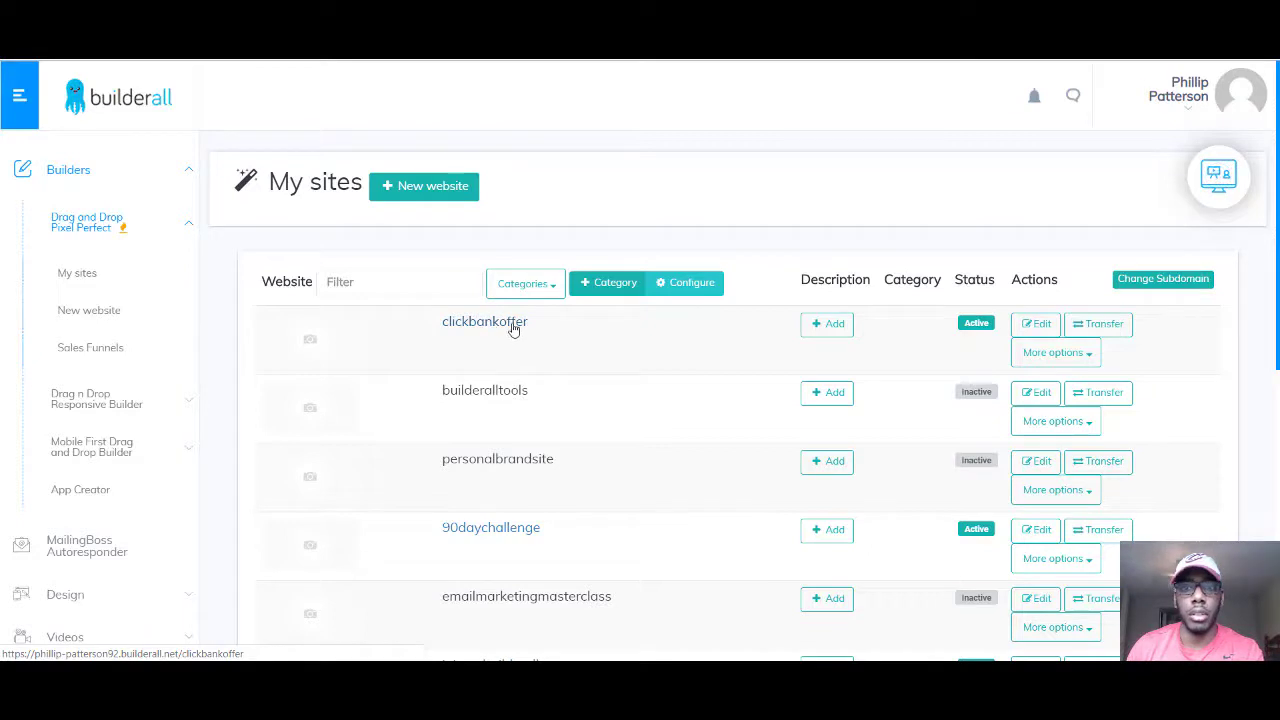
{"action": "left_click", "coordinate": [1037, 326]}
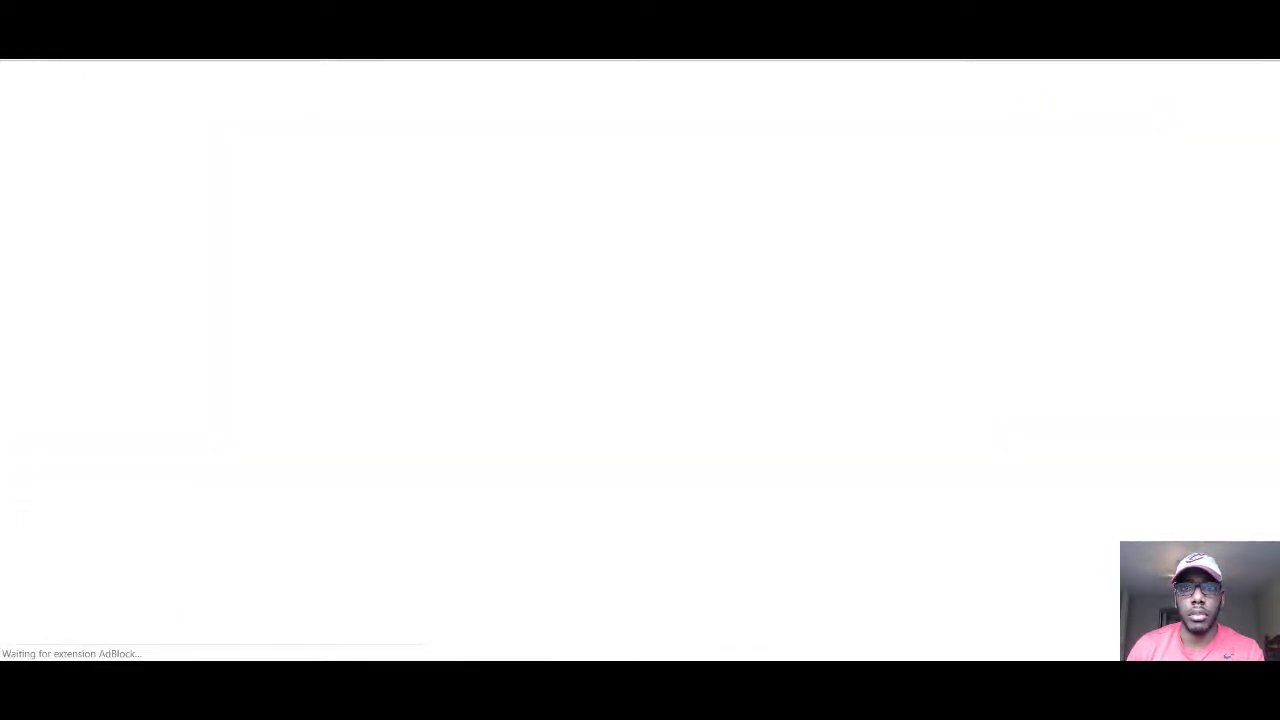
{"action": "key", "text": "ctrl+shift+Tab"}
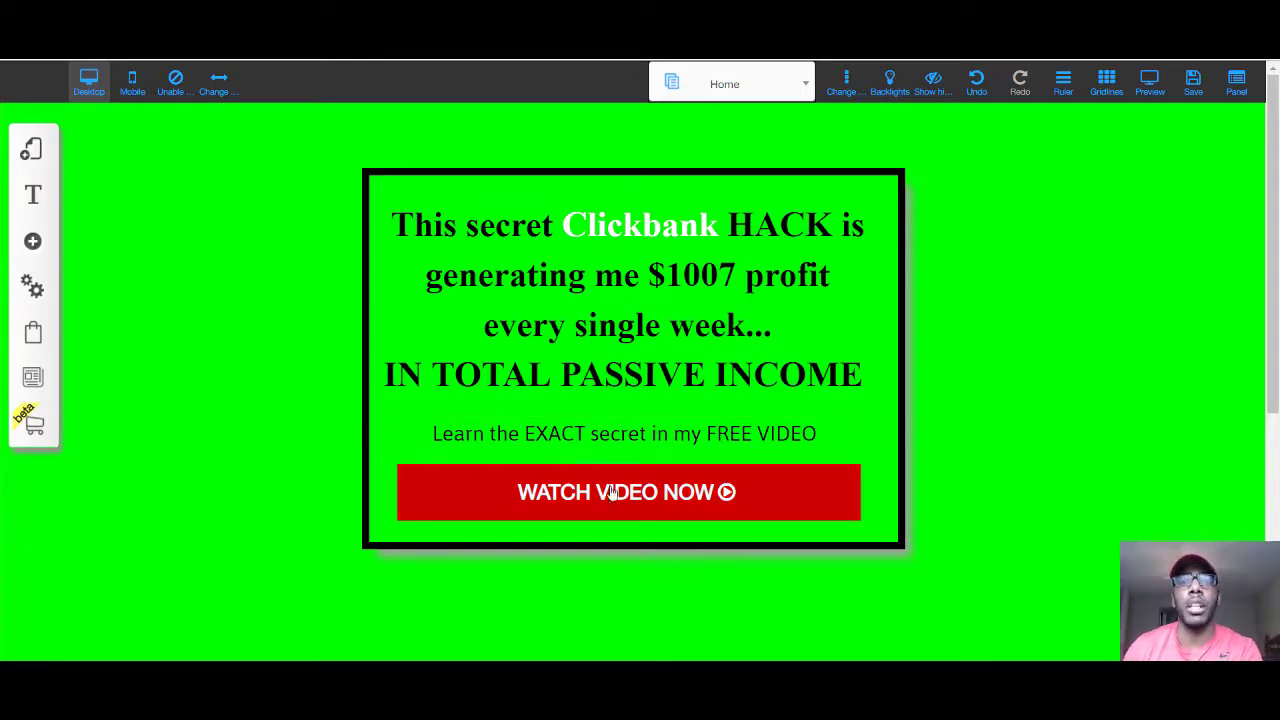
{"action": "left_click", "coordinate": [802, 87]}
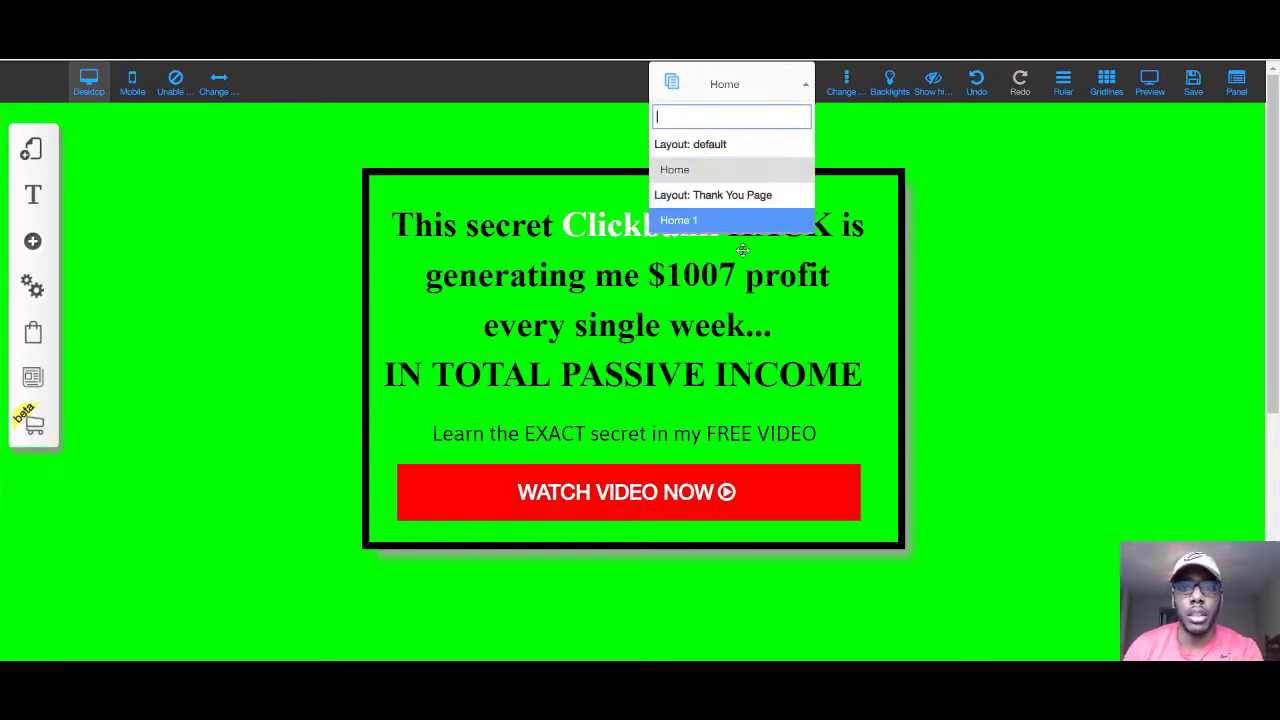
{"action": "left_click", "coordinate": [722, 222]}
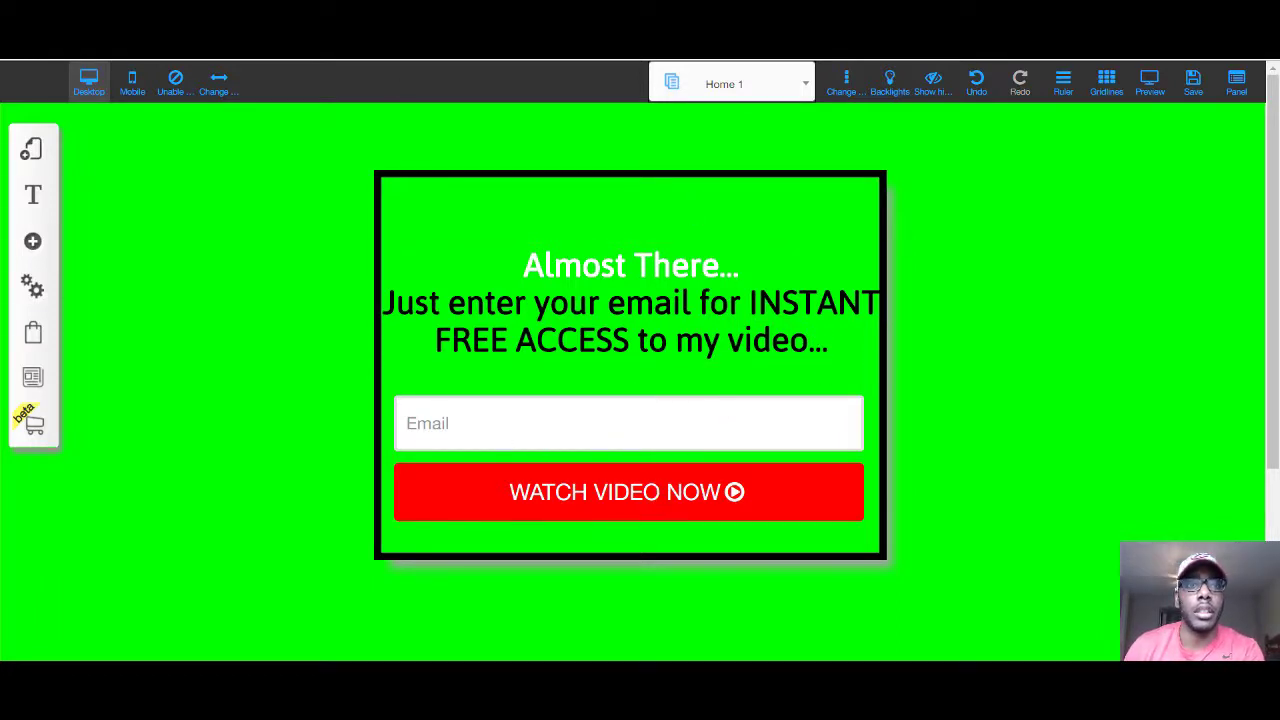
- Check the steps outline in Google Docs, and switch to Udimi to open its seller search
{"action": "key", "text": "ctrl+Tab"}
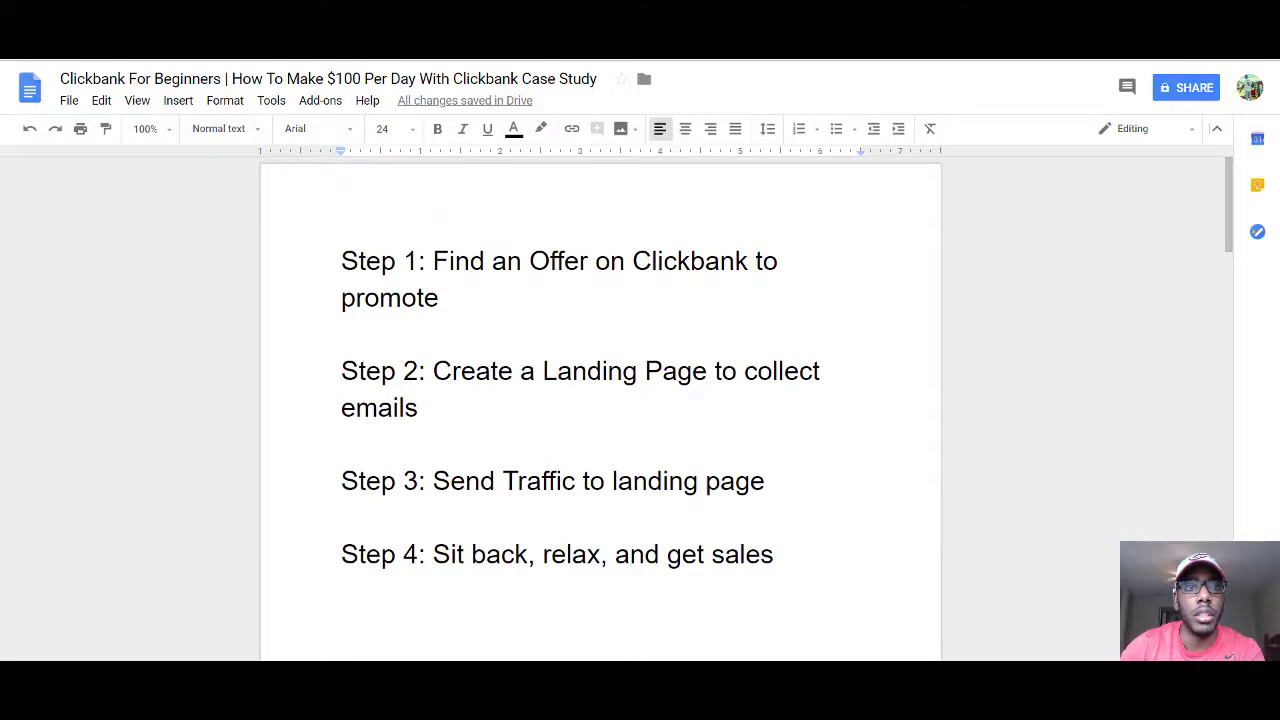
{"action": "left_click", "coordinate": [370, 50]}
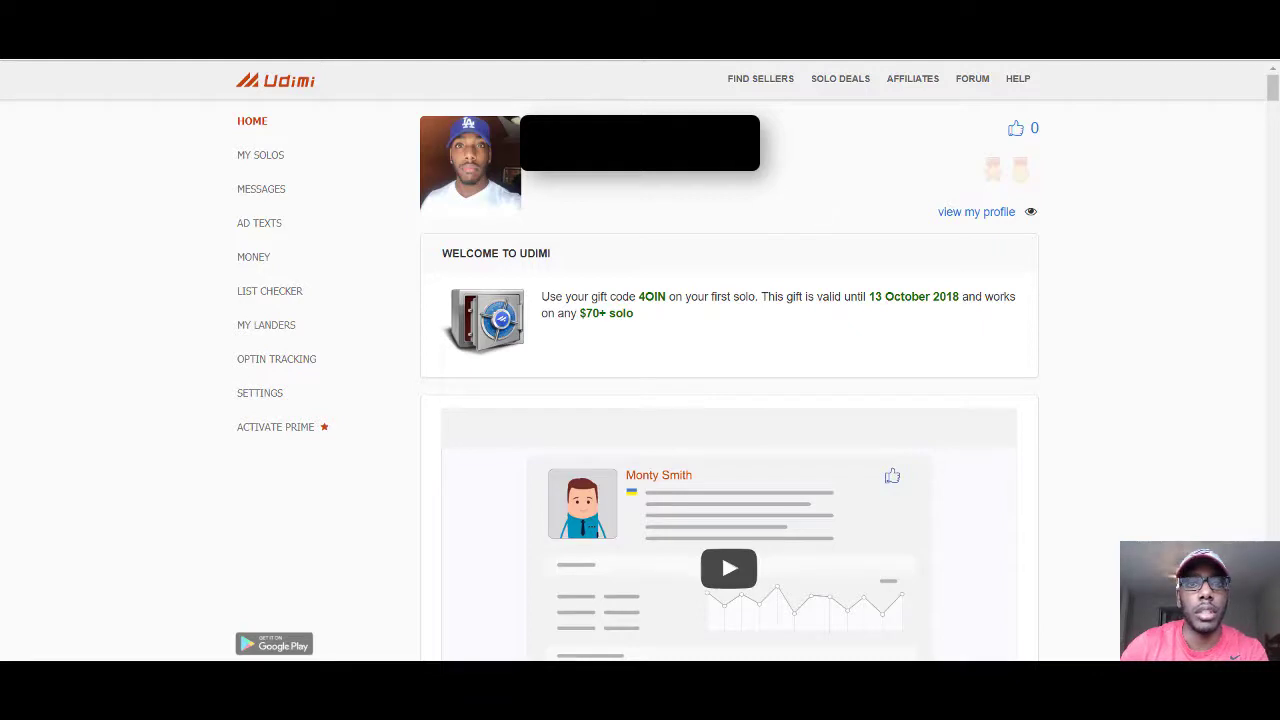
{"action": "left_click", "coordinate": [750, 87]}
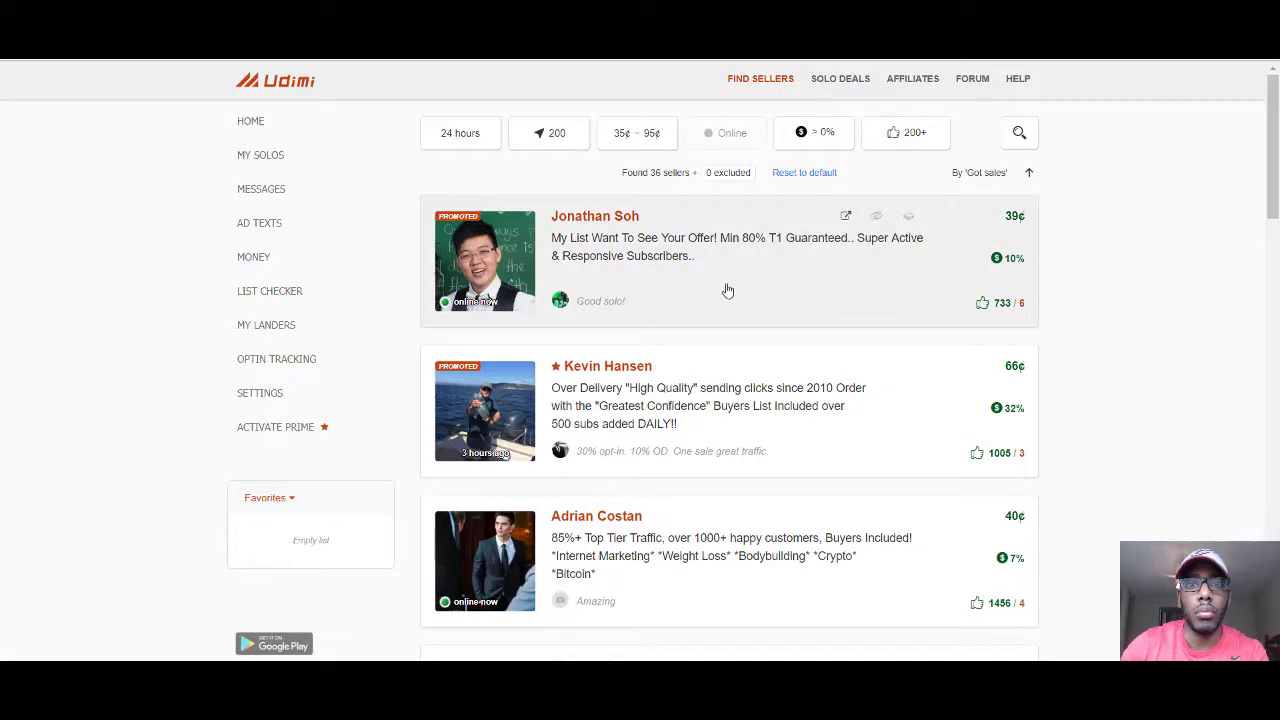
- Check the visitor-count options and filter the sellers to those with 200+ ratings
{"action": "left_click", "coordinate": [551, 140]}
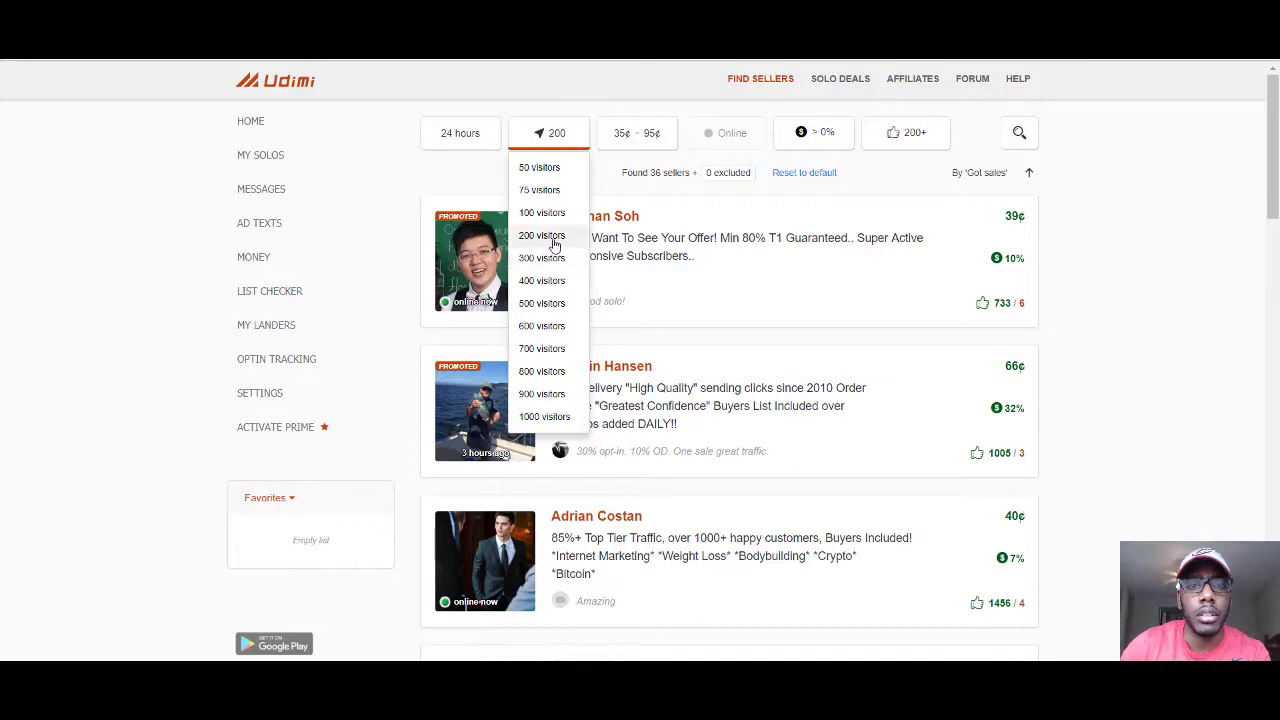
{"action": "left_click", "coordinate": [548, 137]}
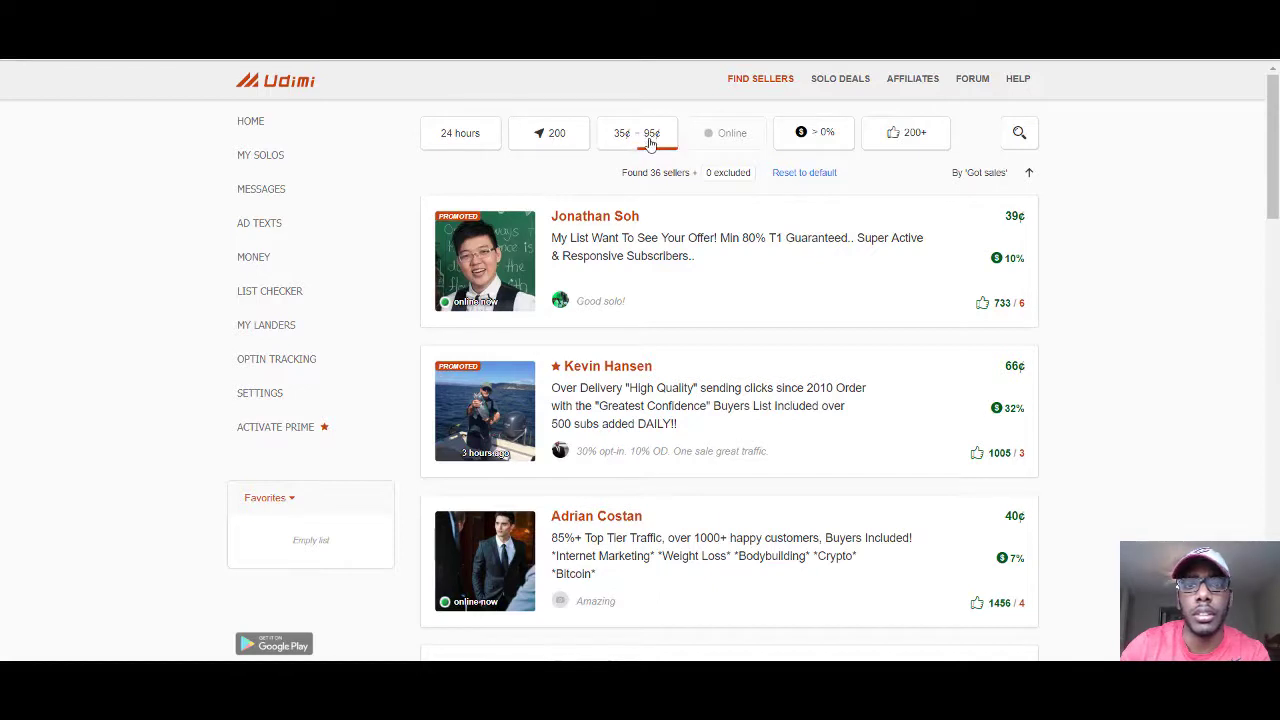
{"action": "left_click", "coordinate": [894, 132]}
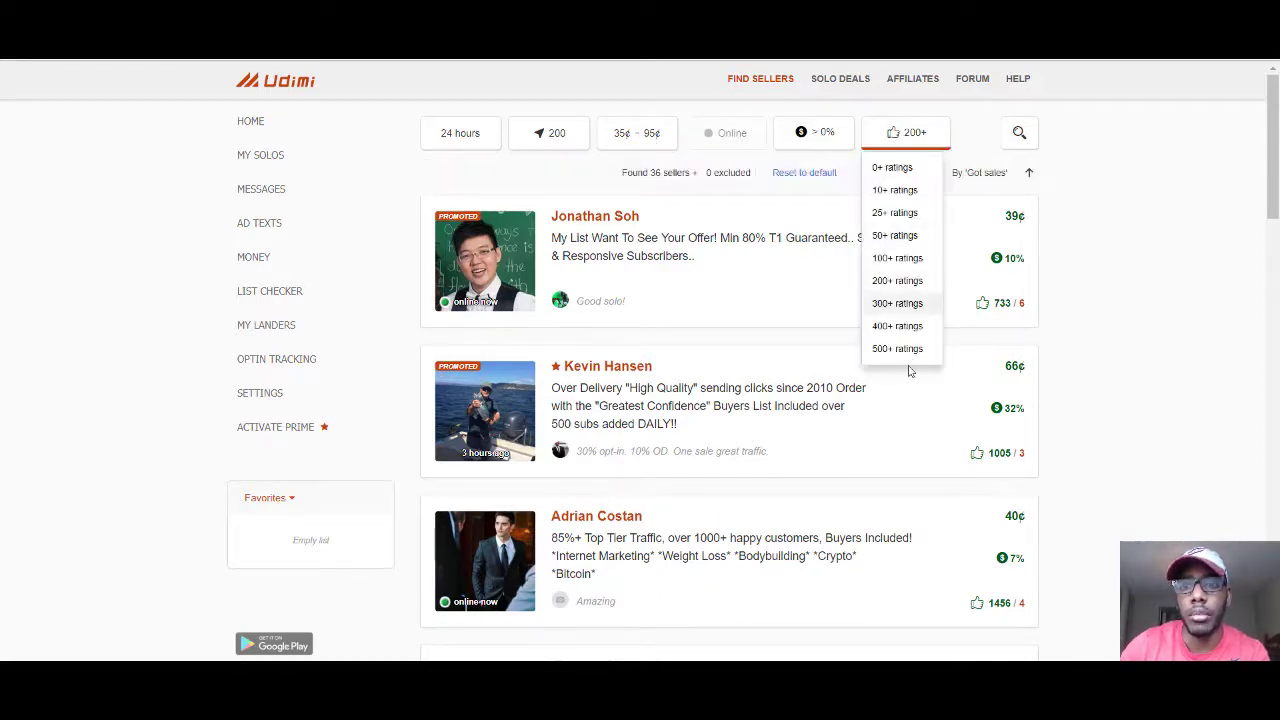
{"action": "left_click", "coordinate": [887, 280]}
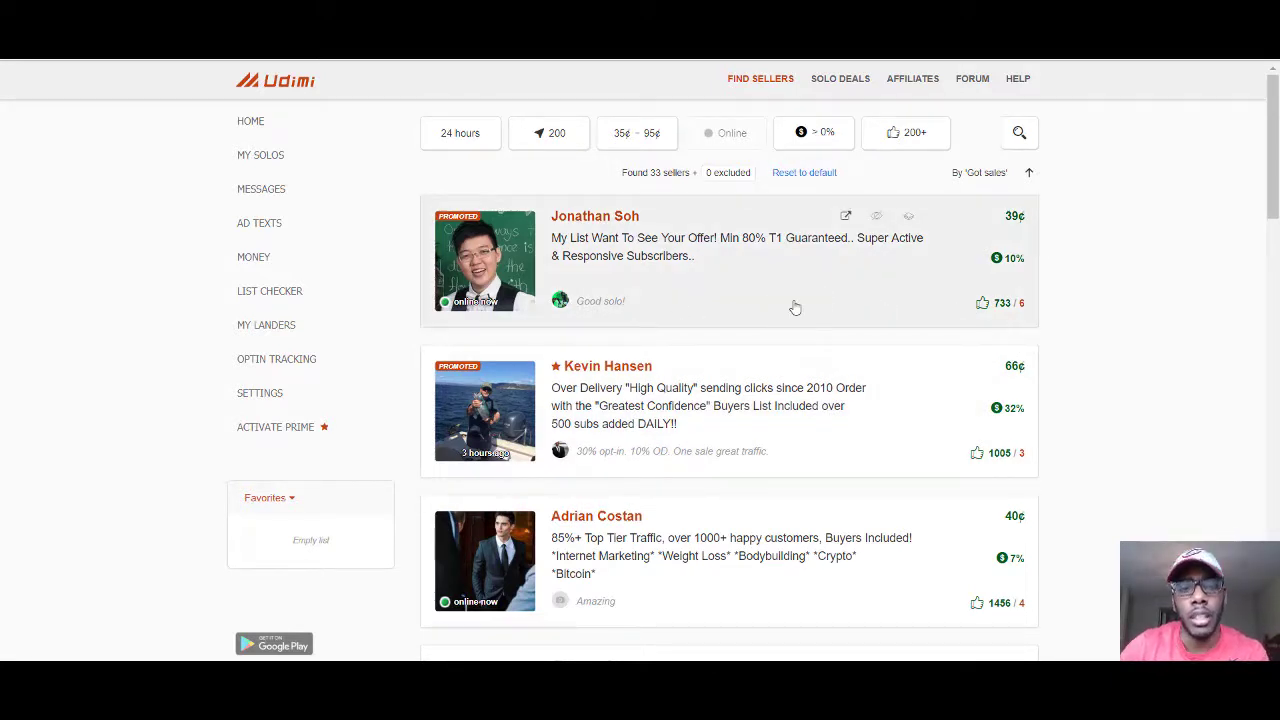
- Open the profile of the 40¢ seller advertising 85%+ top tier traffic and review the customer testimonials
{"action": "scroll", "coordinate": [793, 310], "scroll_direction": "down", "scroll_amount": 1}
{"action": "scroll", "coordinate": [795, 306], "scroll_direction": "up", "scroll_amount": 1}
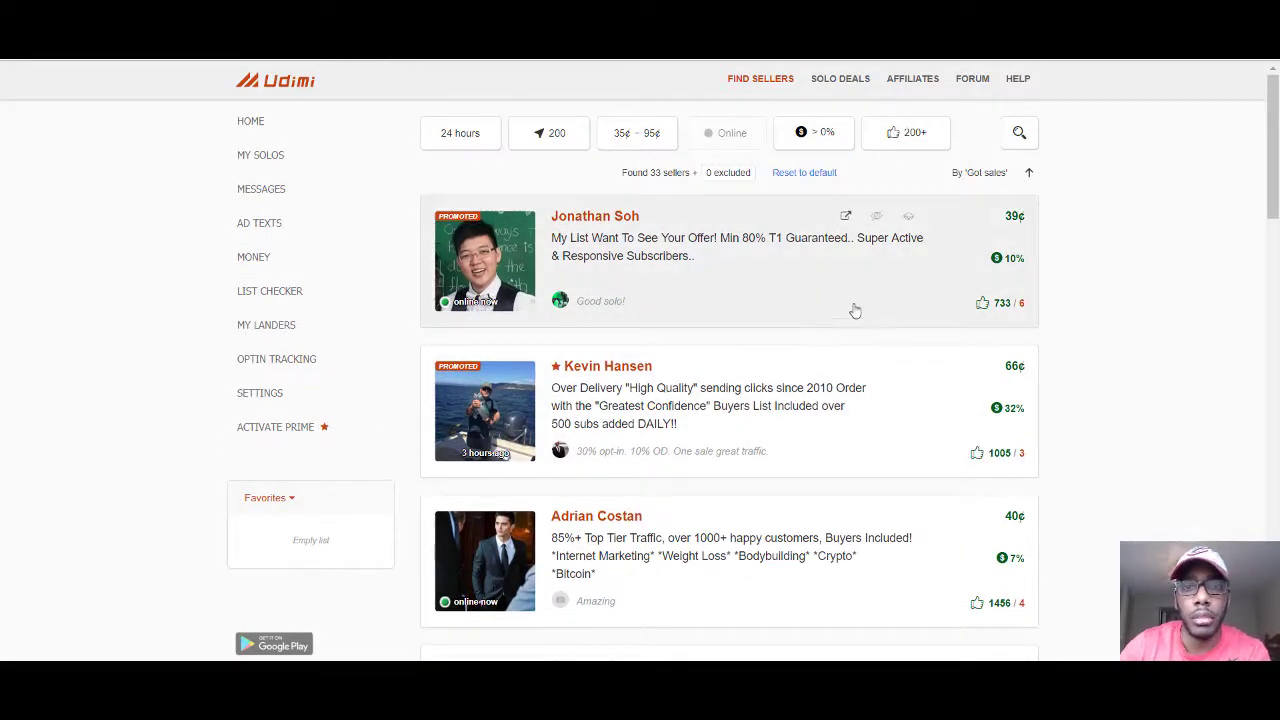
{"action": "scroll", "coordinate": [665, 375], "scroll_direction": "down", "scroll_amount": 2}
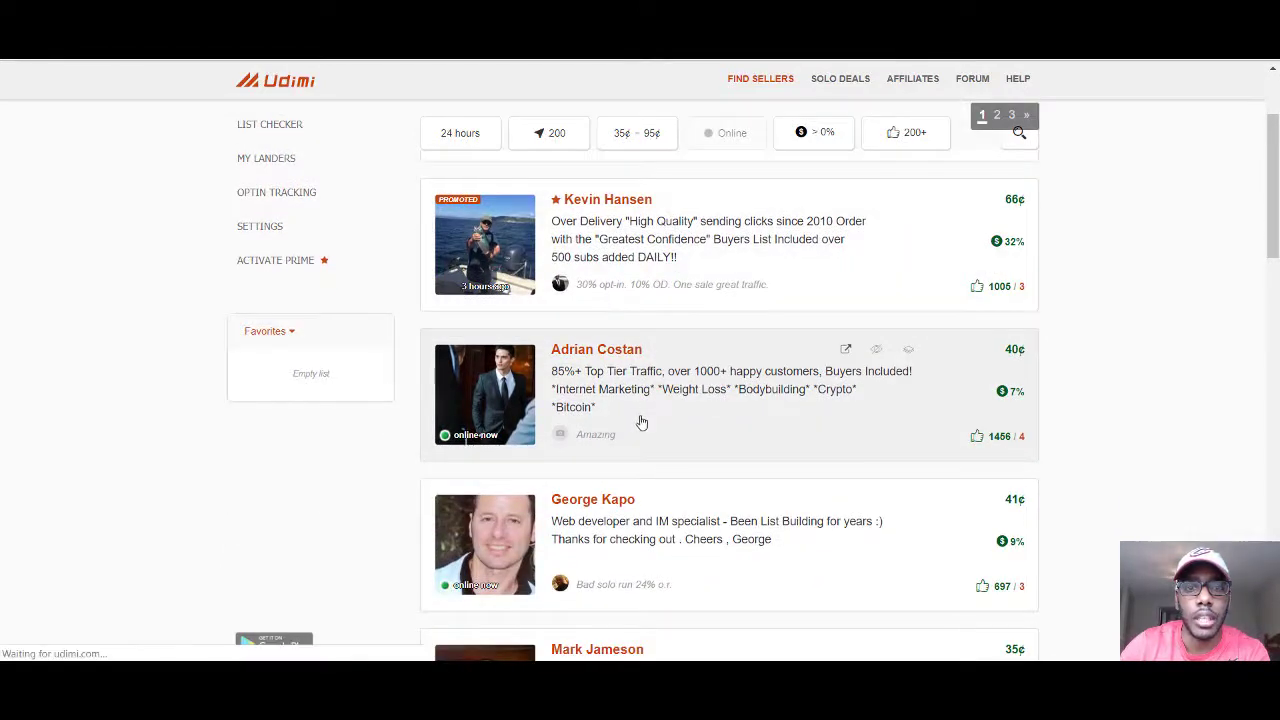
{"action": "left_click", "coordinate": [643, 423]}
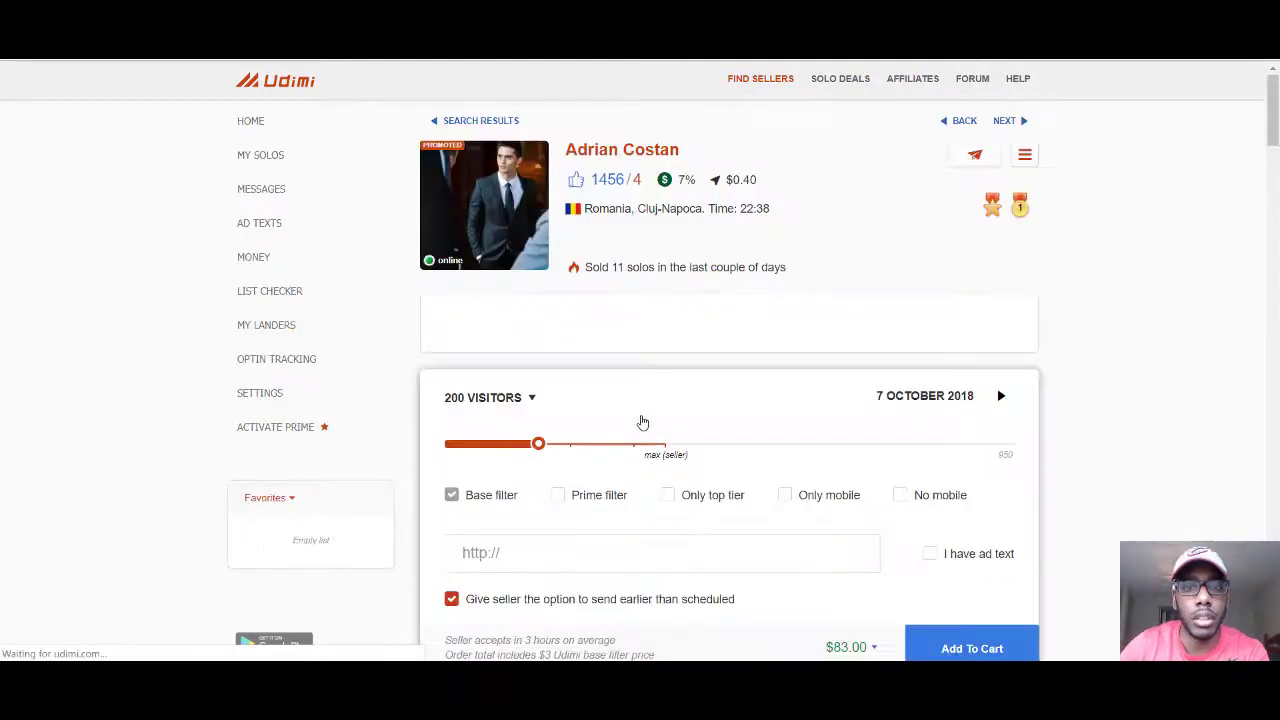
{"action": "scroll", "coordinate": [793, 370], "scroll_direction": "down", "scroll_amount": 1}
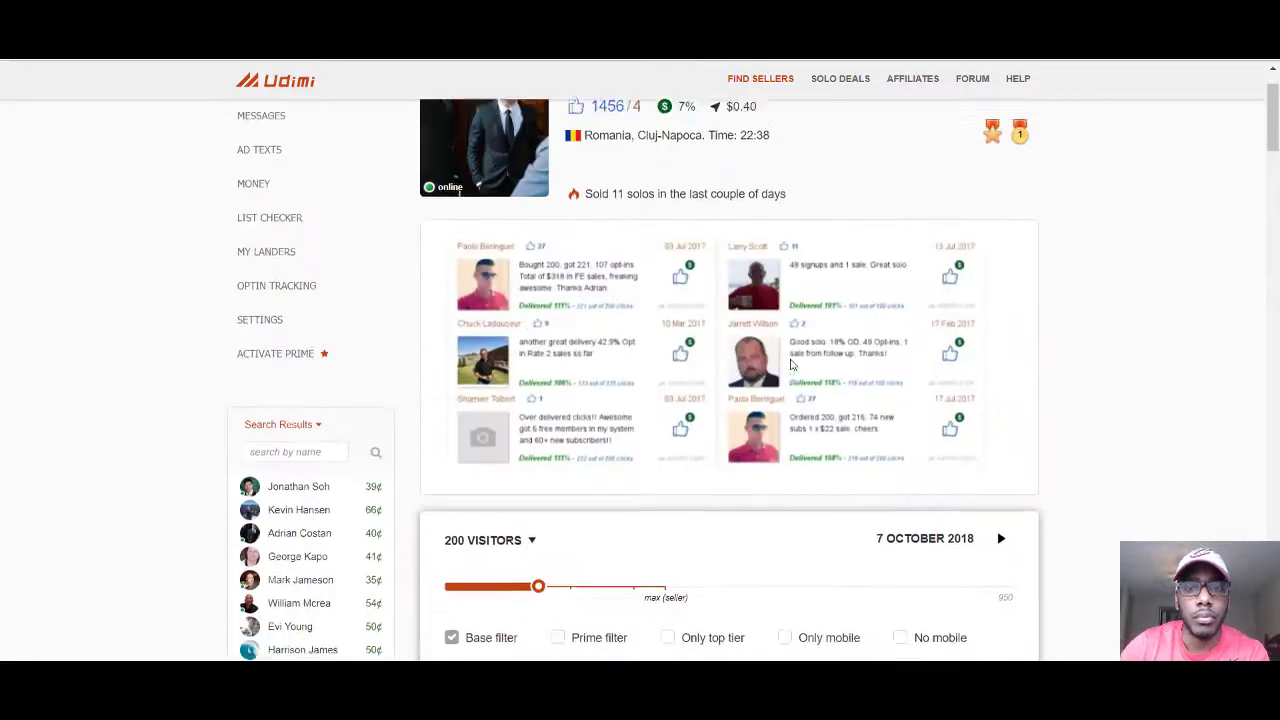
{"action": "scroll", "coordinate": [791, 363], "scroll_direction": "up", "scroll_amount": 1}
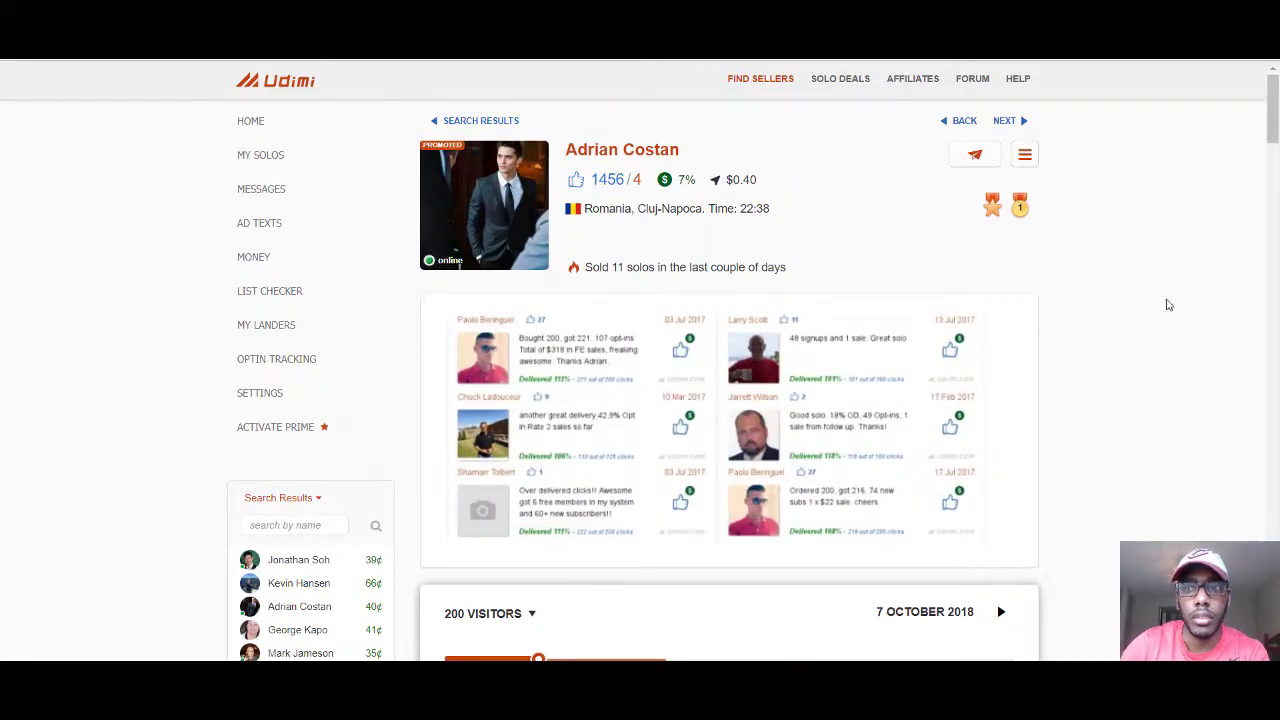
- Enable the Only top tier and No mobile filters for the 200-visitor solo order
{"action": "scroll", "coordinate": [1174, 292], "scroll_direction": "down", "scroll_amount": 3}
{"action": "scroll", "coordinate": [750, 640], "scroll_direction": "up", "scroll_amount": 1}
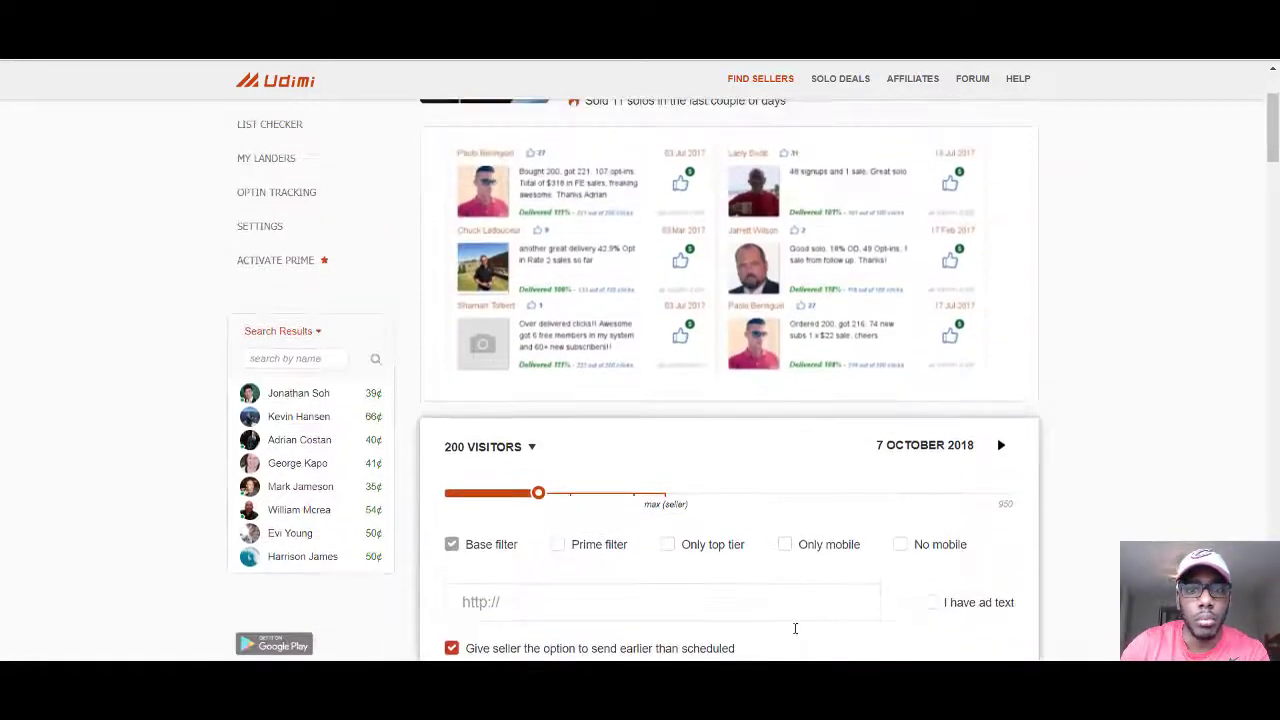
{"action": "left_click", "coordinate": [668, 546]}
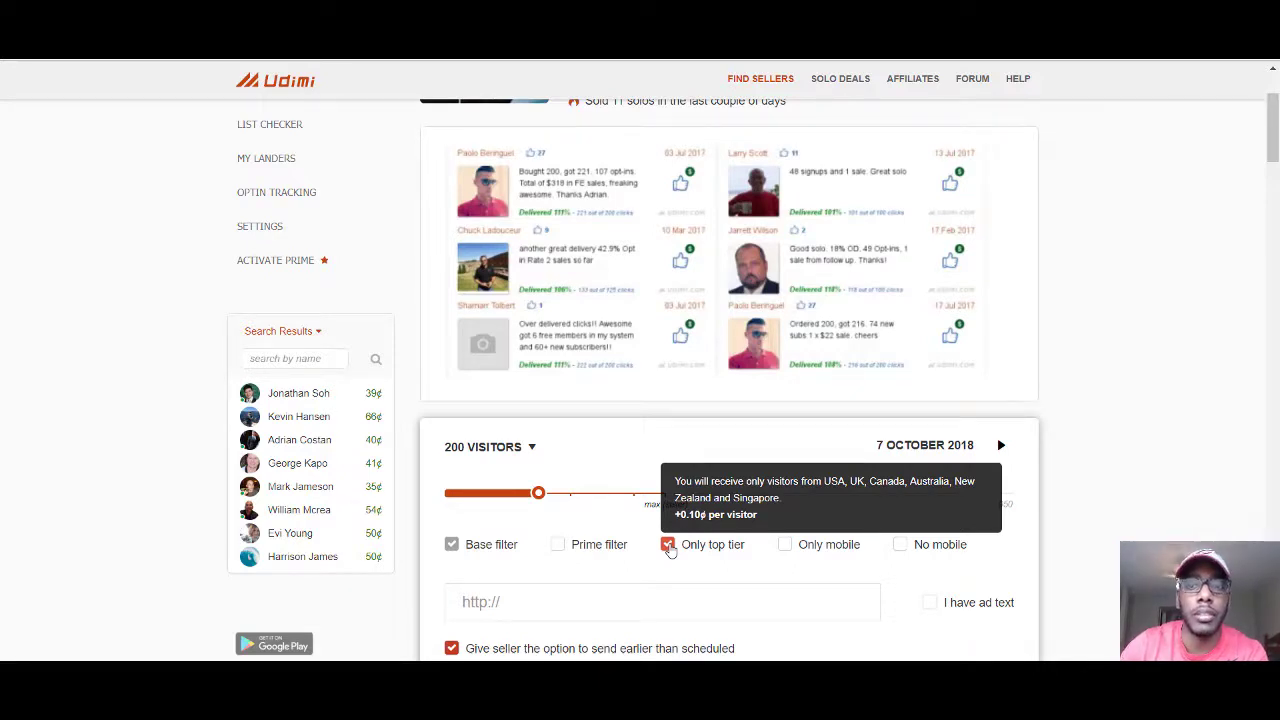
{"action": "left_click", "coordinate": [902, 544]}
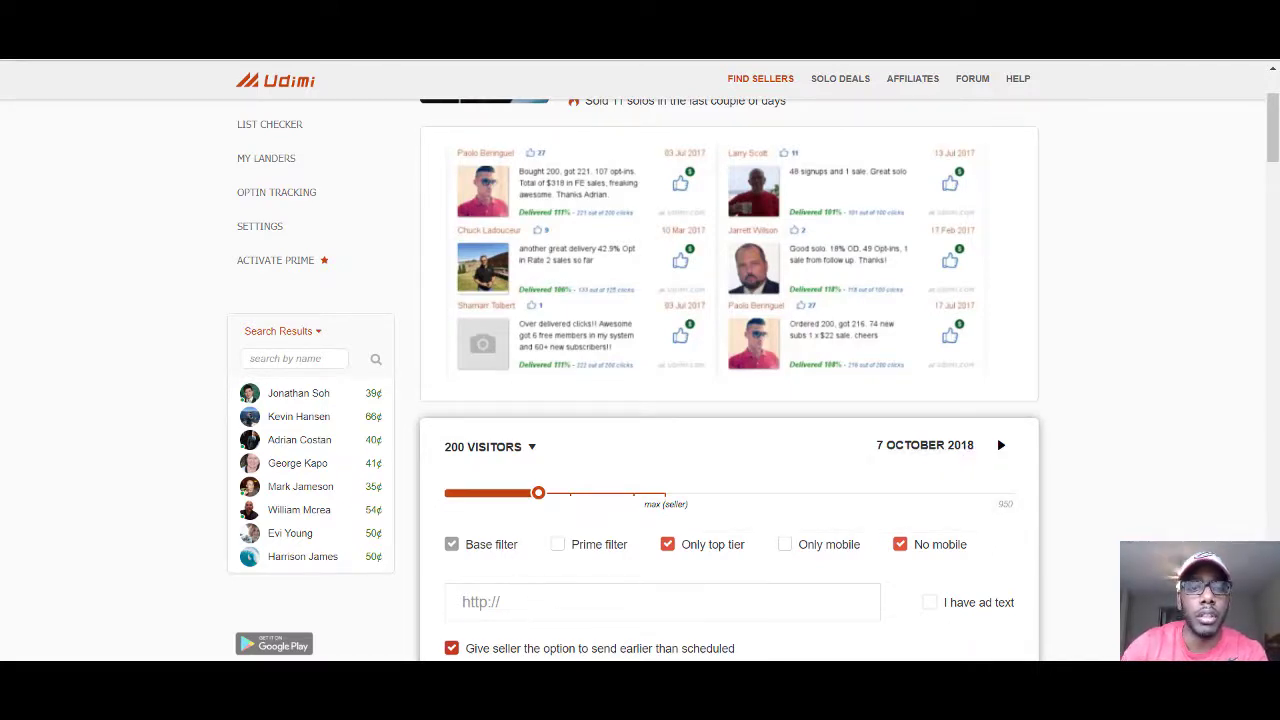
- Switch to the Builderall site list and copy the link address of the clickbankoffer site
{"action": "mouse_move", "coordinate": [560, 675]}
{"action": "left_click", "coordinate": [548, 612]}
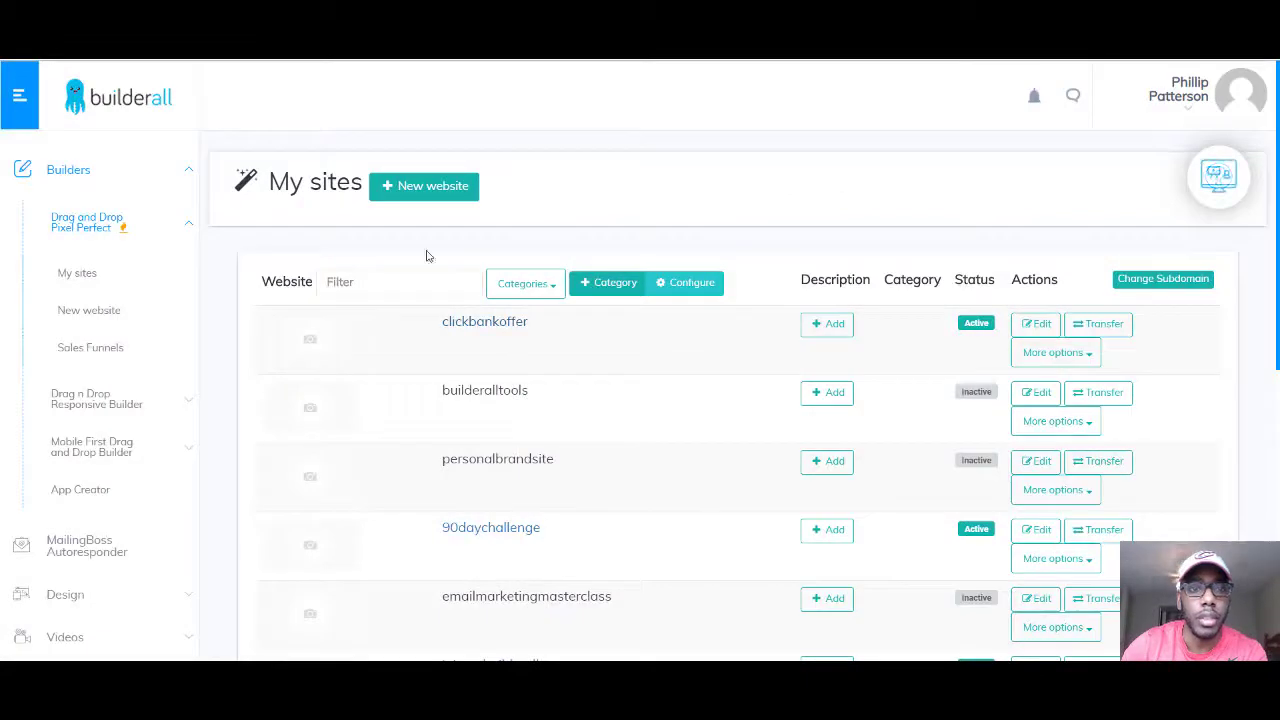
{"action": "right_click", "coordinate": [516, 325]}
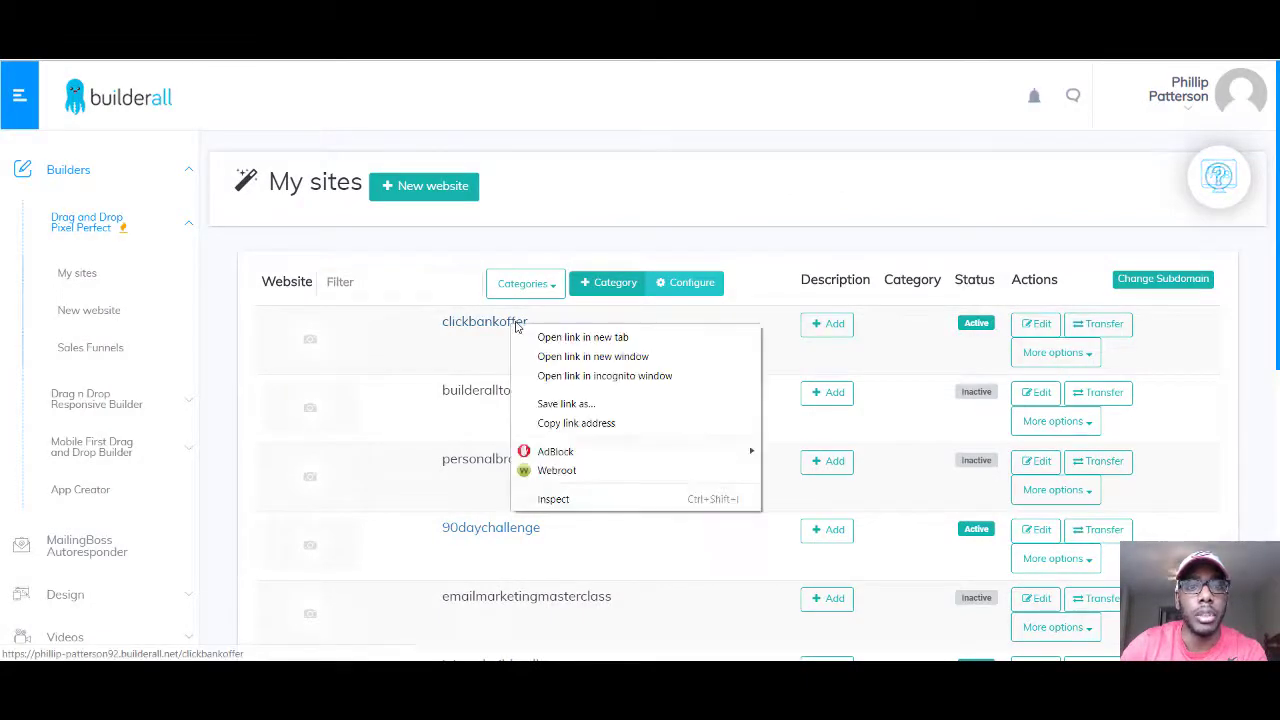
{"action": "left_click", "coordinate": [562, 424]}
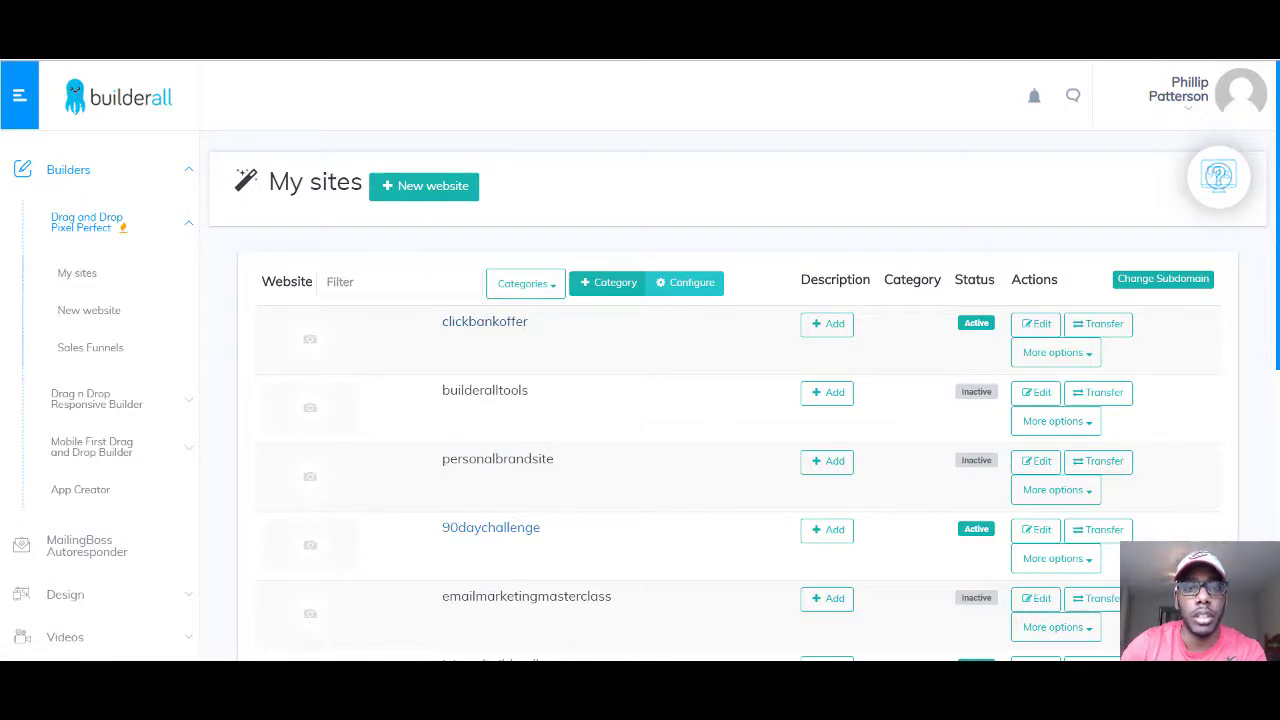
- Return to the Udimi seller profile and paste the clickbankoffer site link as the solo order's destination URL
{"action": "mouse_move", "coordinate": [555, 672]}
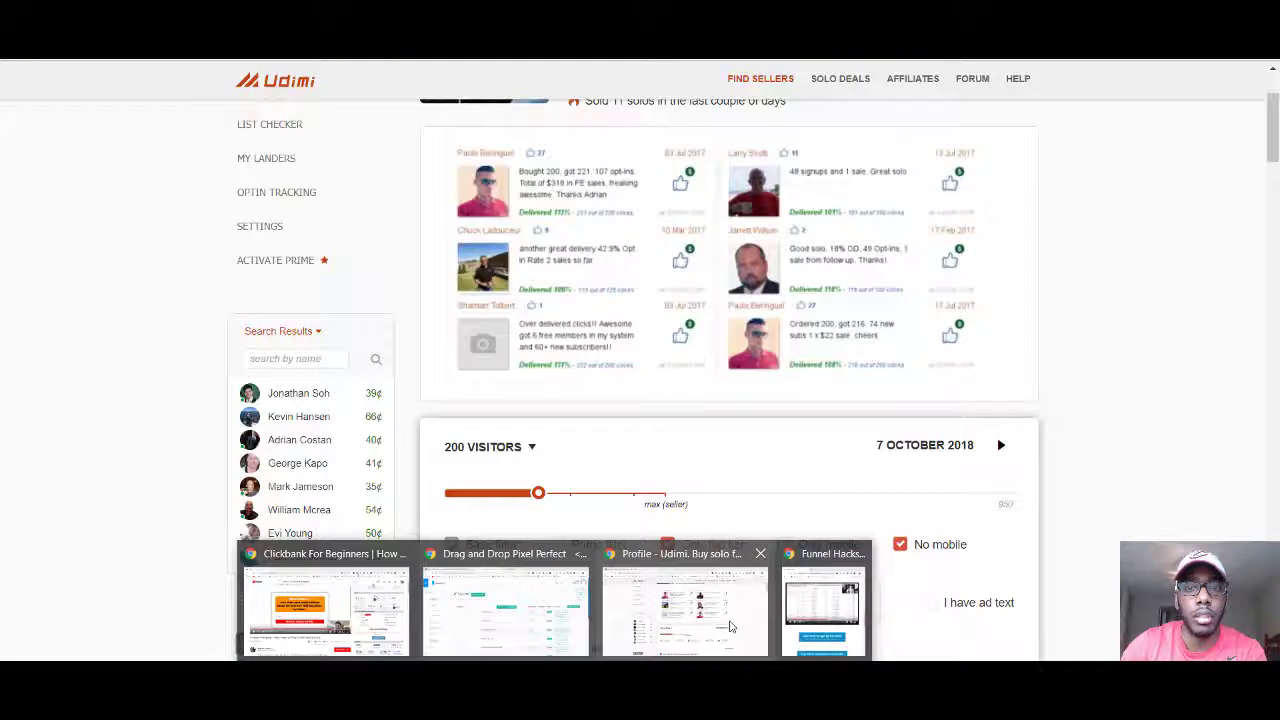
{"action": "left_click", "coordinate": [730, 626]}
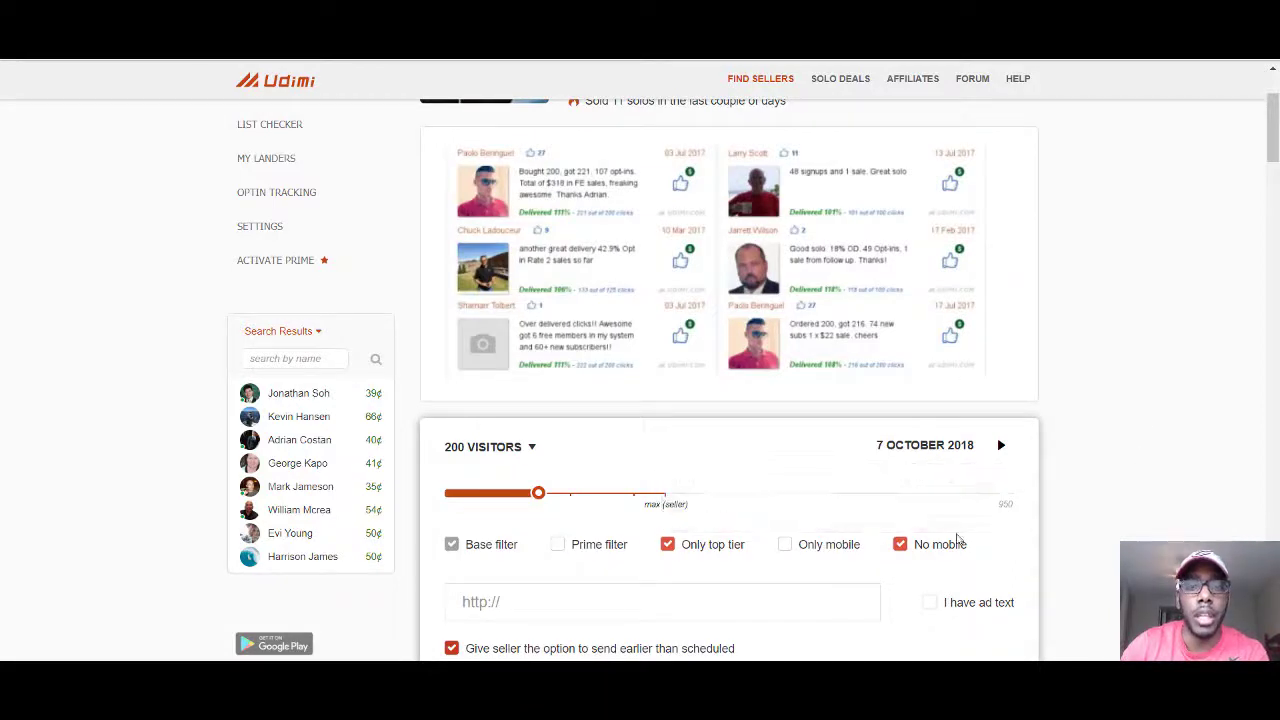
{"action": "left_click", "coordinate": [594, 599]}
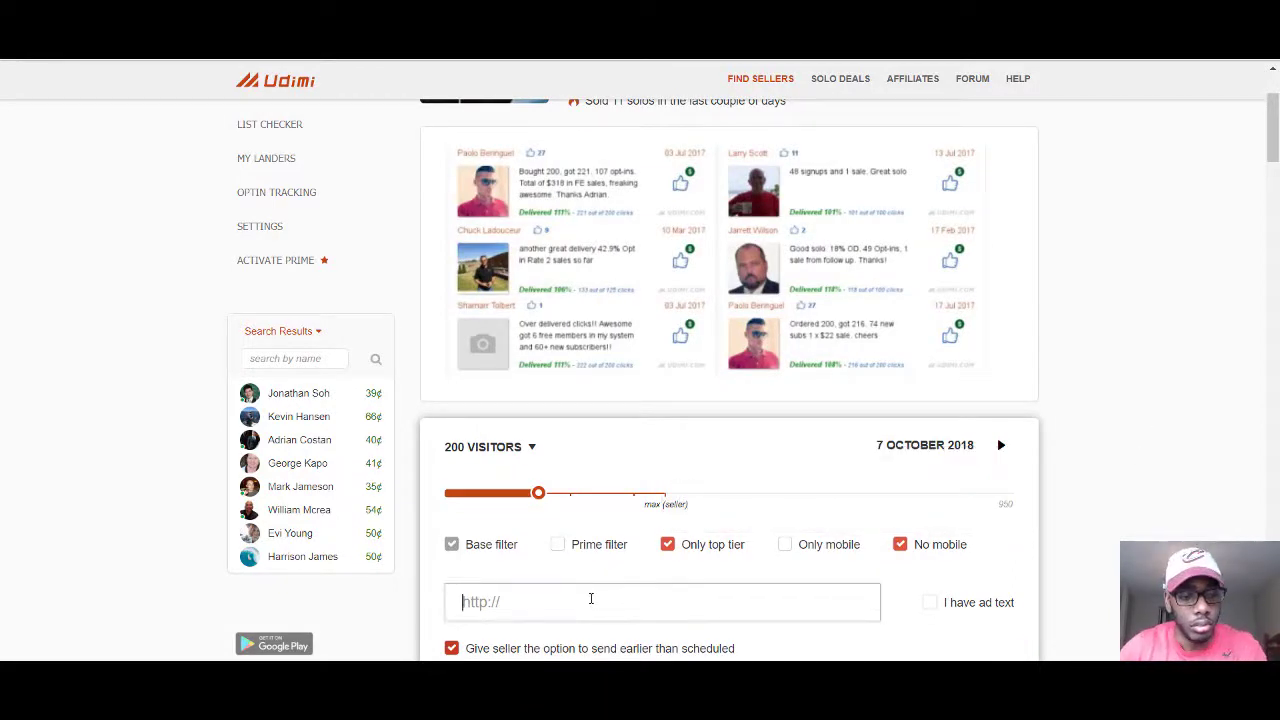
{"action": "key", "text": "ctrl+v"}
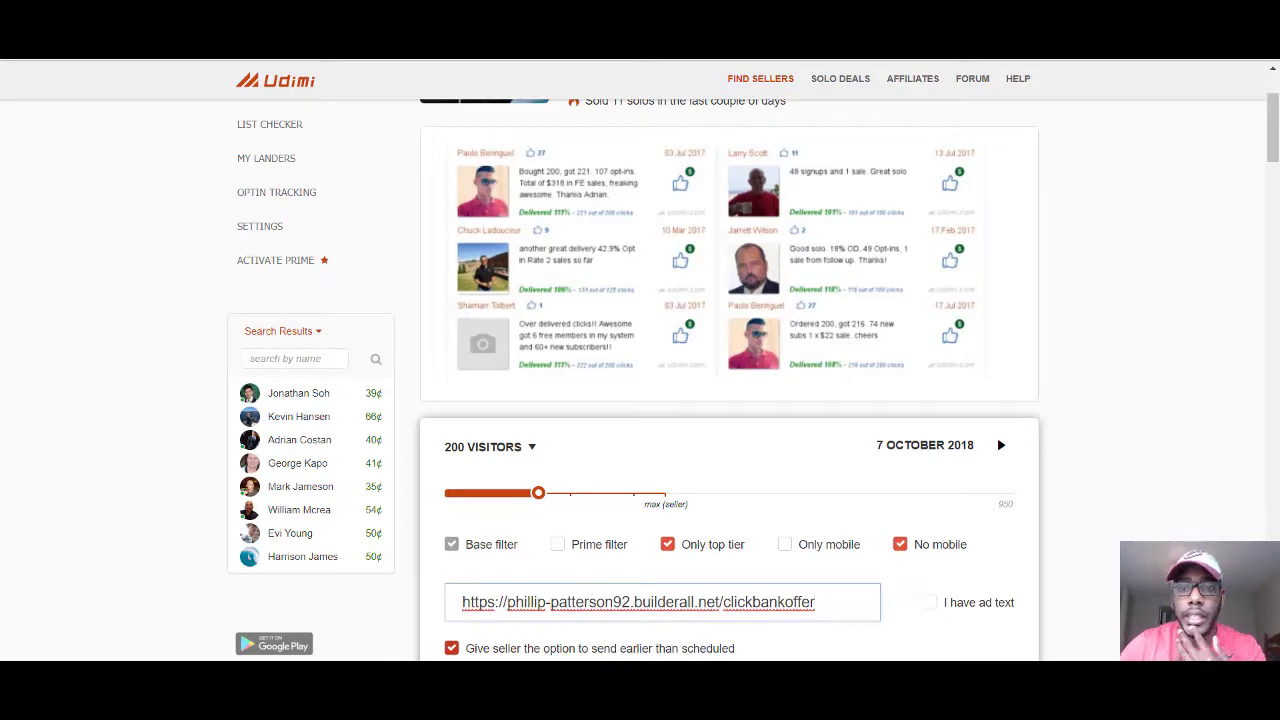
- Reduce the solo order to 100 visitors
{"action": "scroll", "coordinate": [1195, 535], "scroll_direction": "down", "scroll_amount": 3}
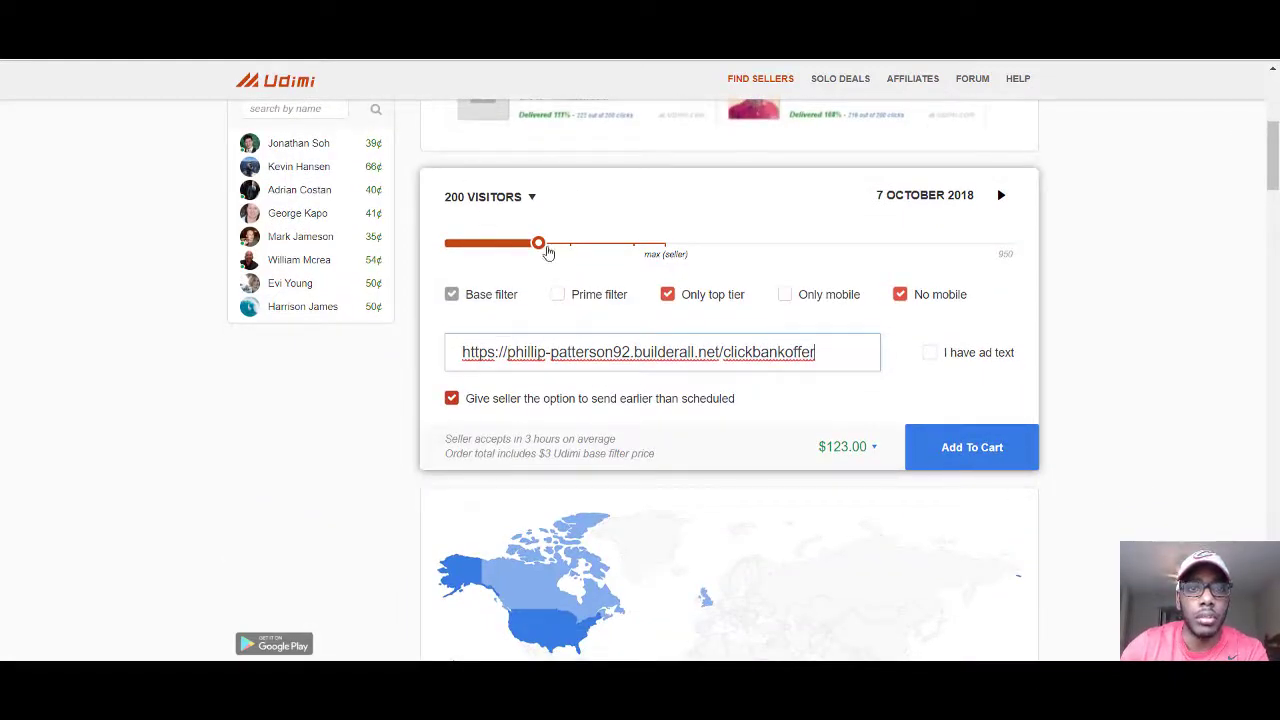
{"action": "left_click_drag", "start_coordinate": [543, 255], "coordinate": [476, 257]}
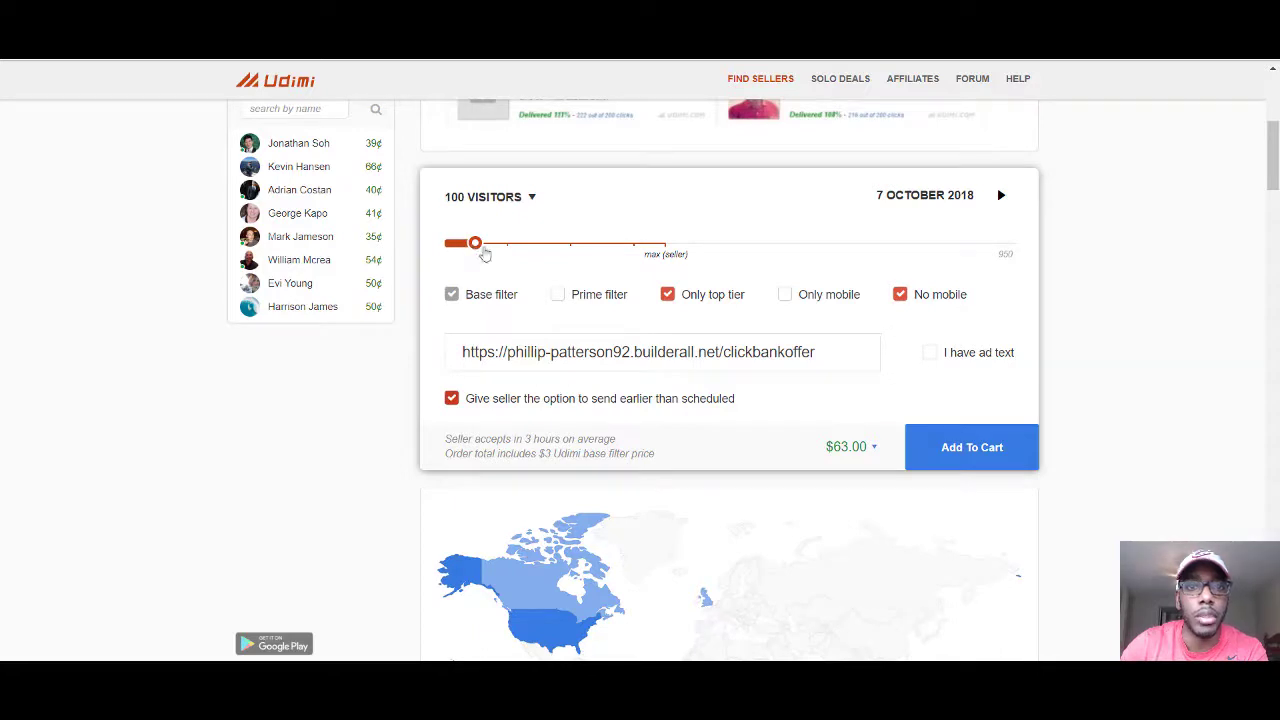
{"action": "mouse_move", "coordinate": [577, 297]}
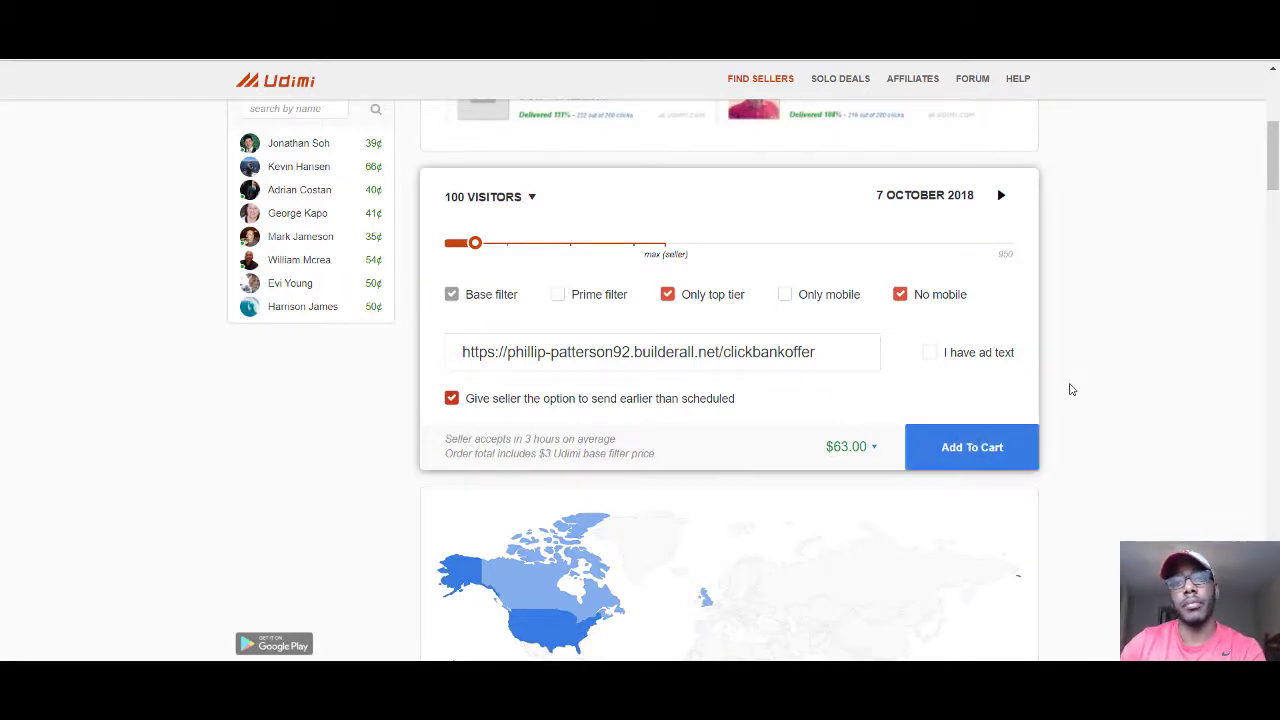
- Go back to the seller search results and compare the listed sellers' descriptions, prices and ratings
{"action": "scroll", "coordinate": [1036, 390], "scroll_direction": "up", "scroll_amount": 1}
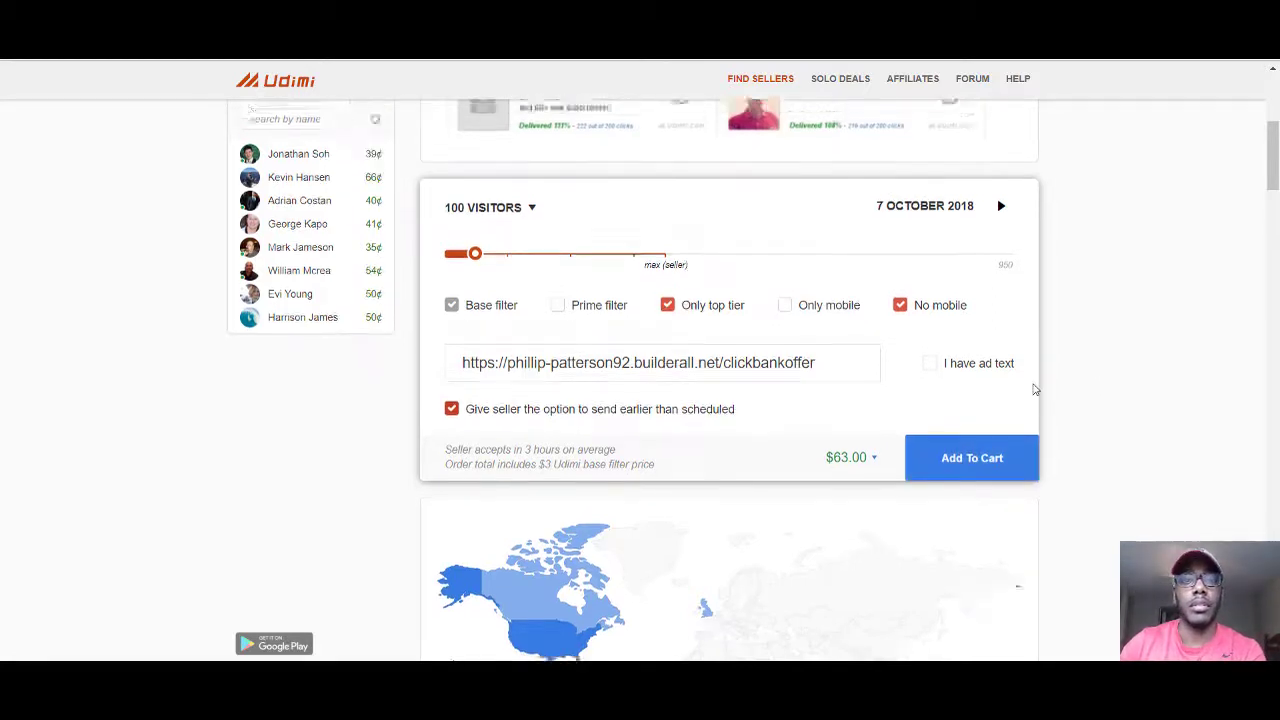
{"action": "scroll", "coordinate": [1036, 390], "scroll_direction": "up", "scroll_amount": 5}
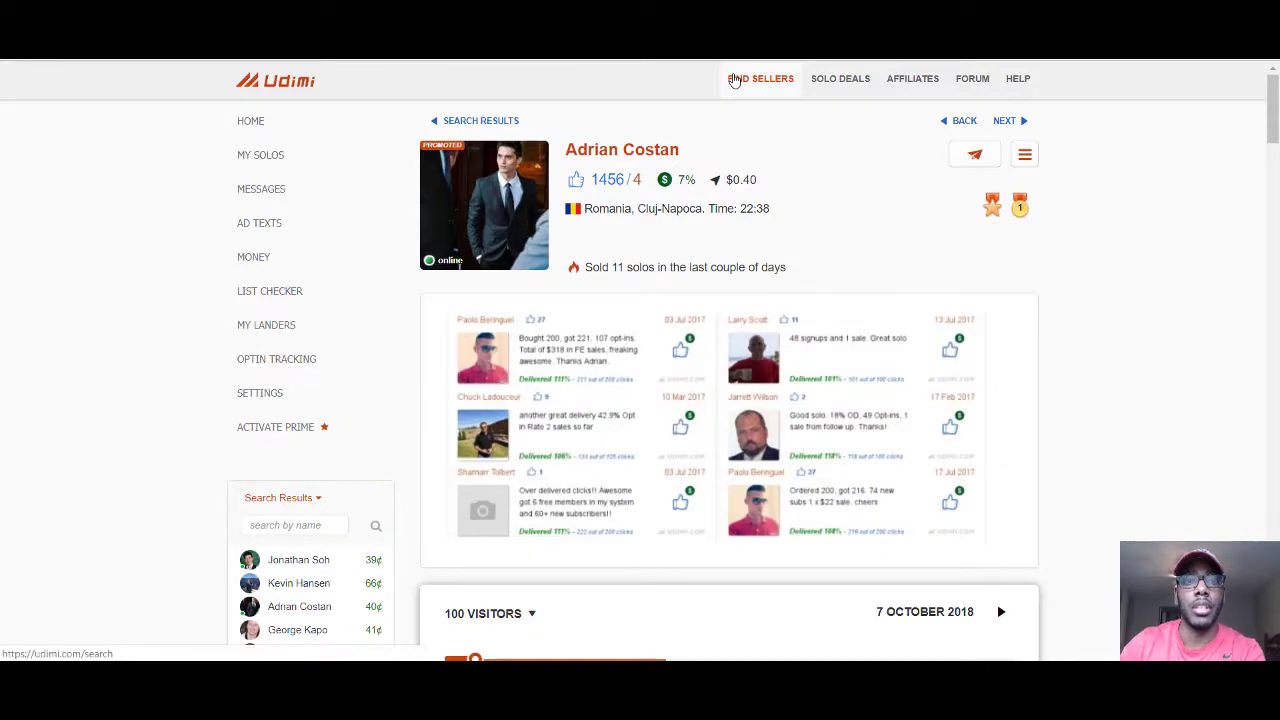
{"action": "left_click", "coordinate": [734, 80]}
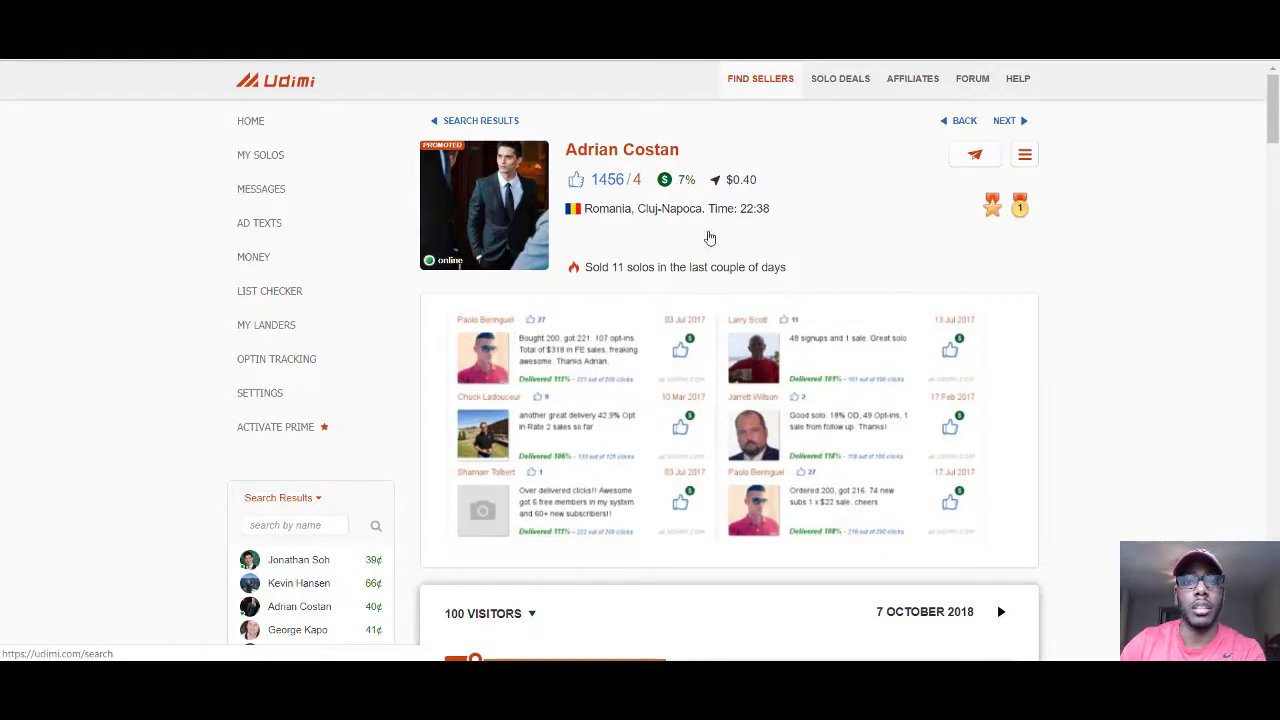
{"action": "scroll", "coordinate": [706, 333], "scroll_direction": "down", "scroll_amount": 3}
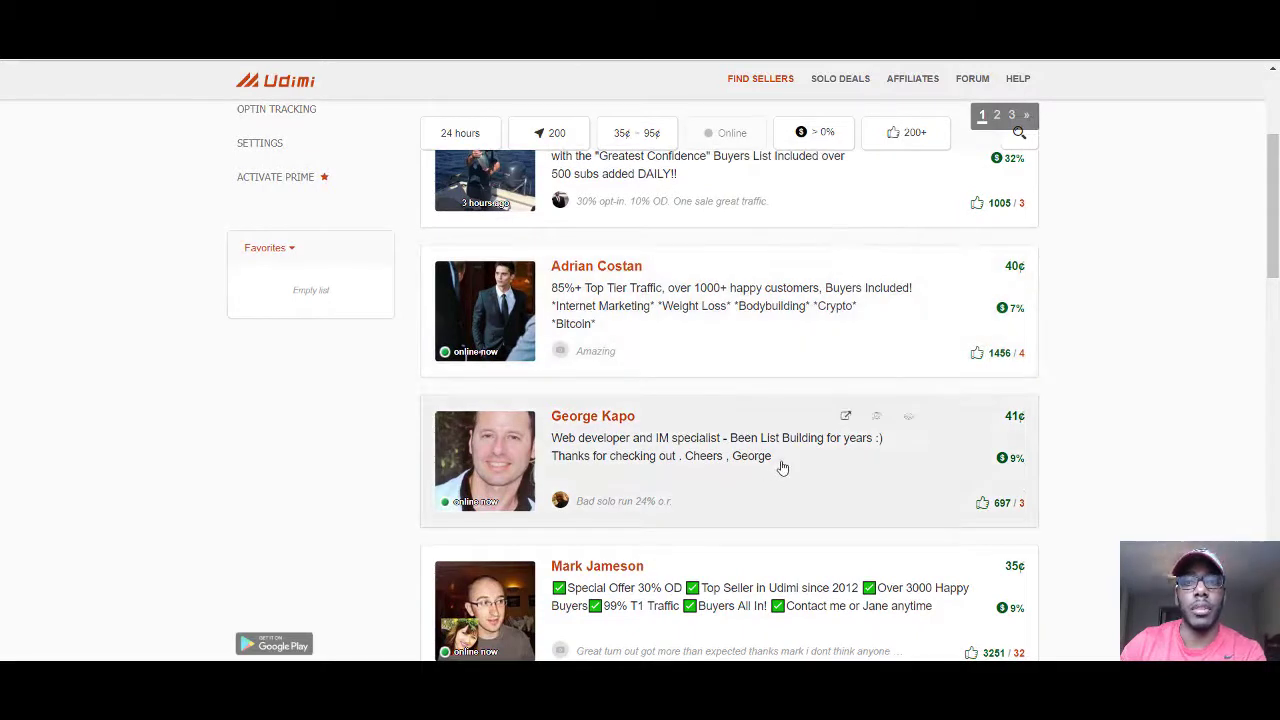
{"action": "scroll", "coordinate": [780, 463], "scroll_direction": "down", "scroll_amount": 2}
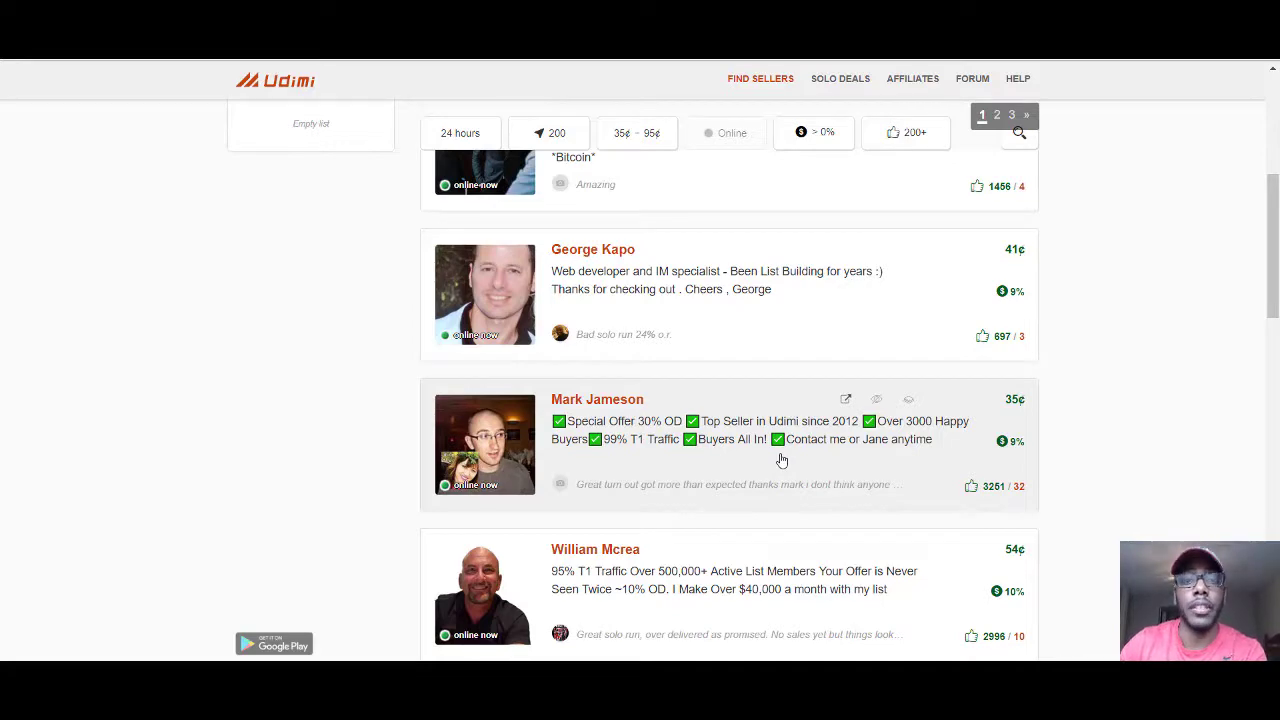
{"action": "scroll", "coordinate": [782, 460], "scroll_direction": "down", "scroll_amount": 3}
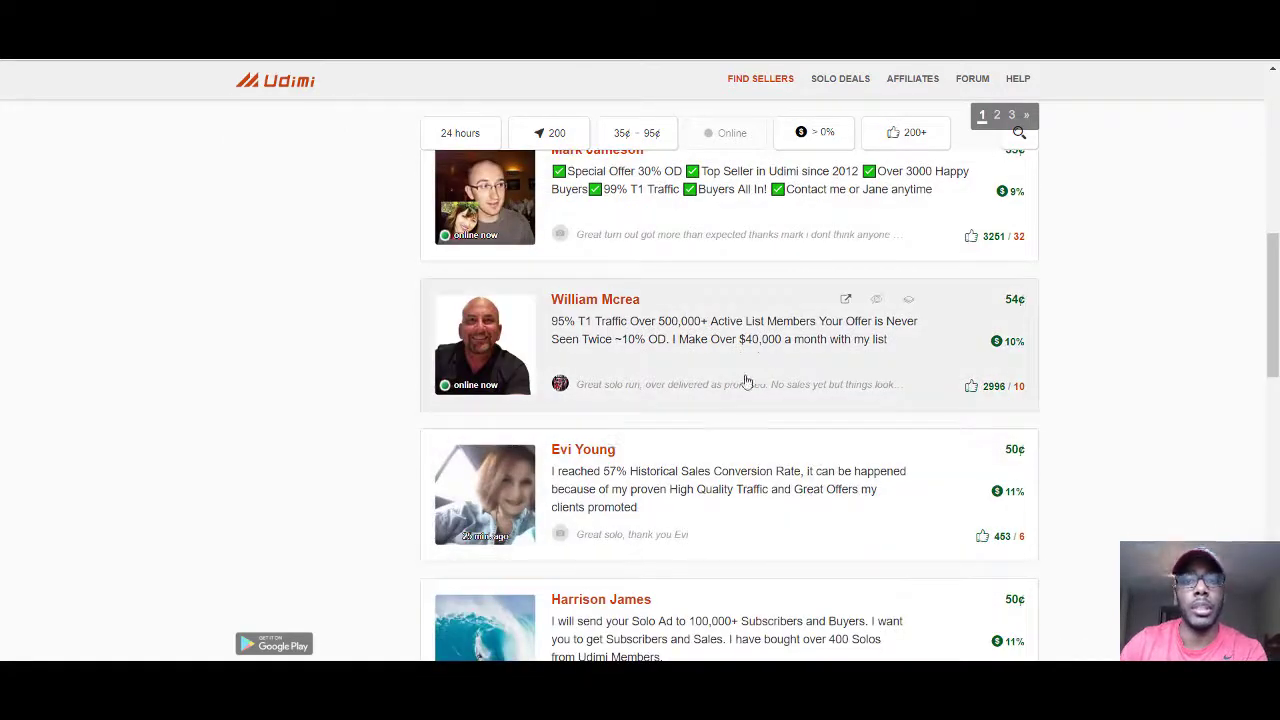